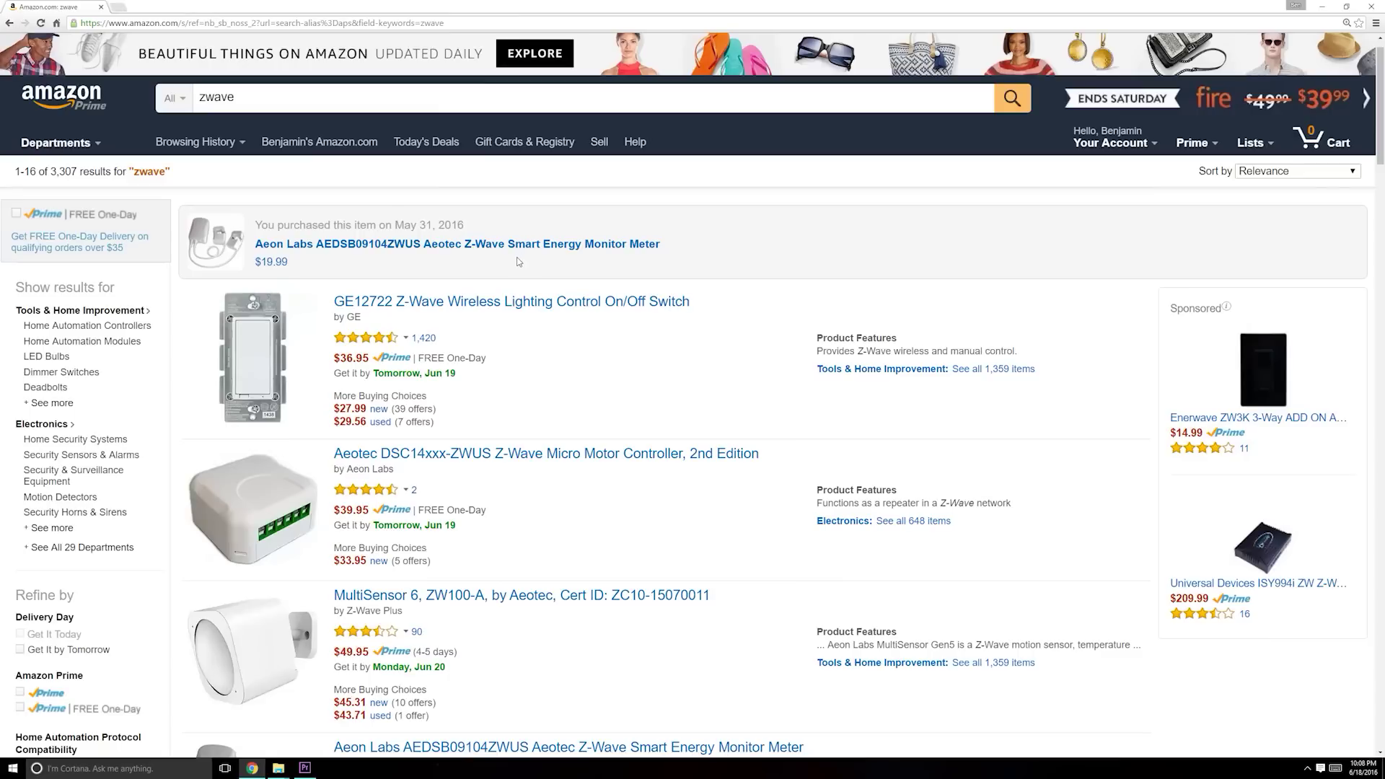
{"action": "scroll", "coordinate": [517, 262], "scroll_direction": "down", "scroll_amount": 1}
{"action": "scroll", "coordinate": [518, 263], "scroll_direction": "down", "scroll_amount": 1}
{"action": "scroll", "coordinate": [518, 263], "scroll_direction": "down", "scroll_amount": 2}
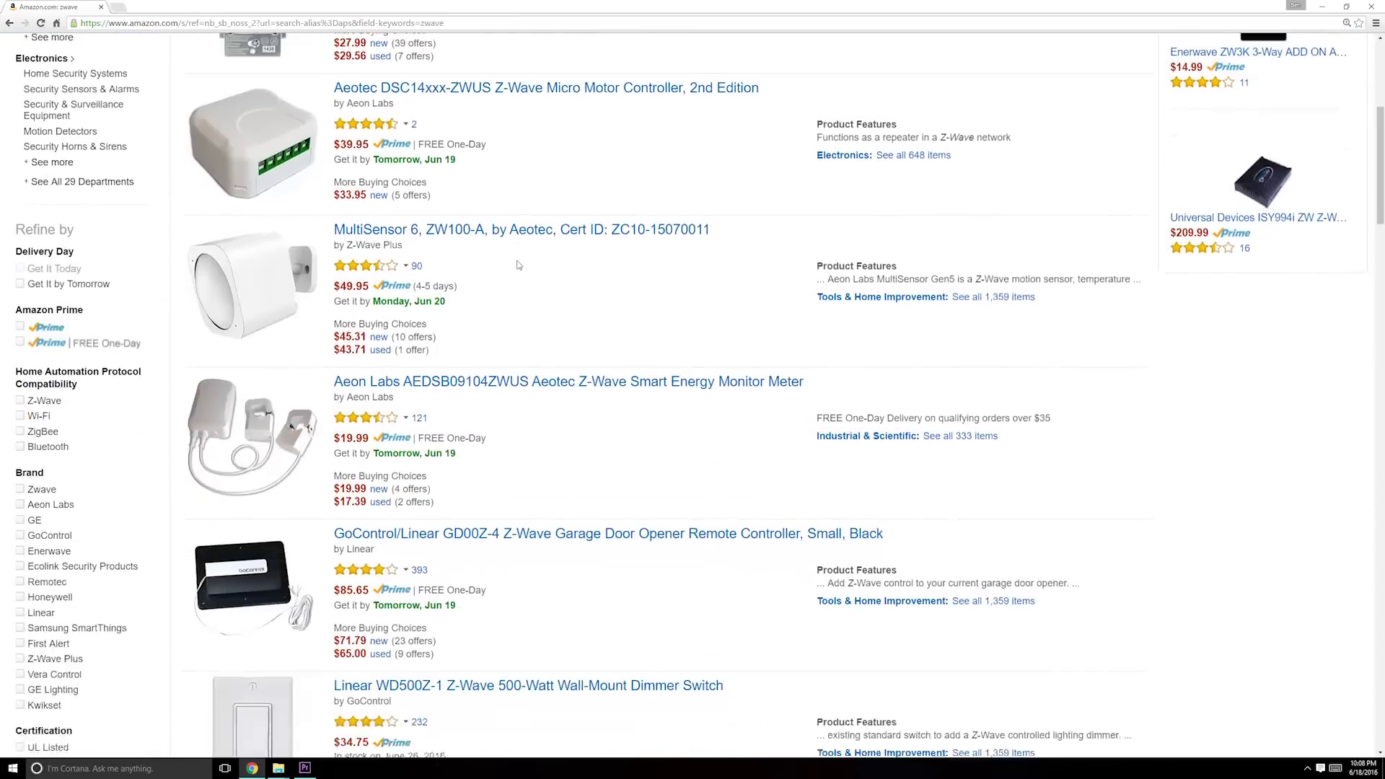
{"action": "scroll", "coordinate": [517, 264], "scroll_direction": "down", "scroll_amount": 1}
{"action": "scroll", "coordinate": [517, 262], "scroll_direction": "down", "scroll_amount": 2}
{"action": "scroll", "coordinate": [517, 263], "scroll_direction": "down", "scroll_amount": 2}
{"action": "scroll", "coordinate": [517, 263], "scroll_direction": "down", "scroll_amount": 1}
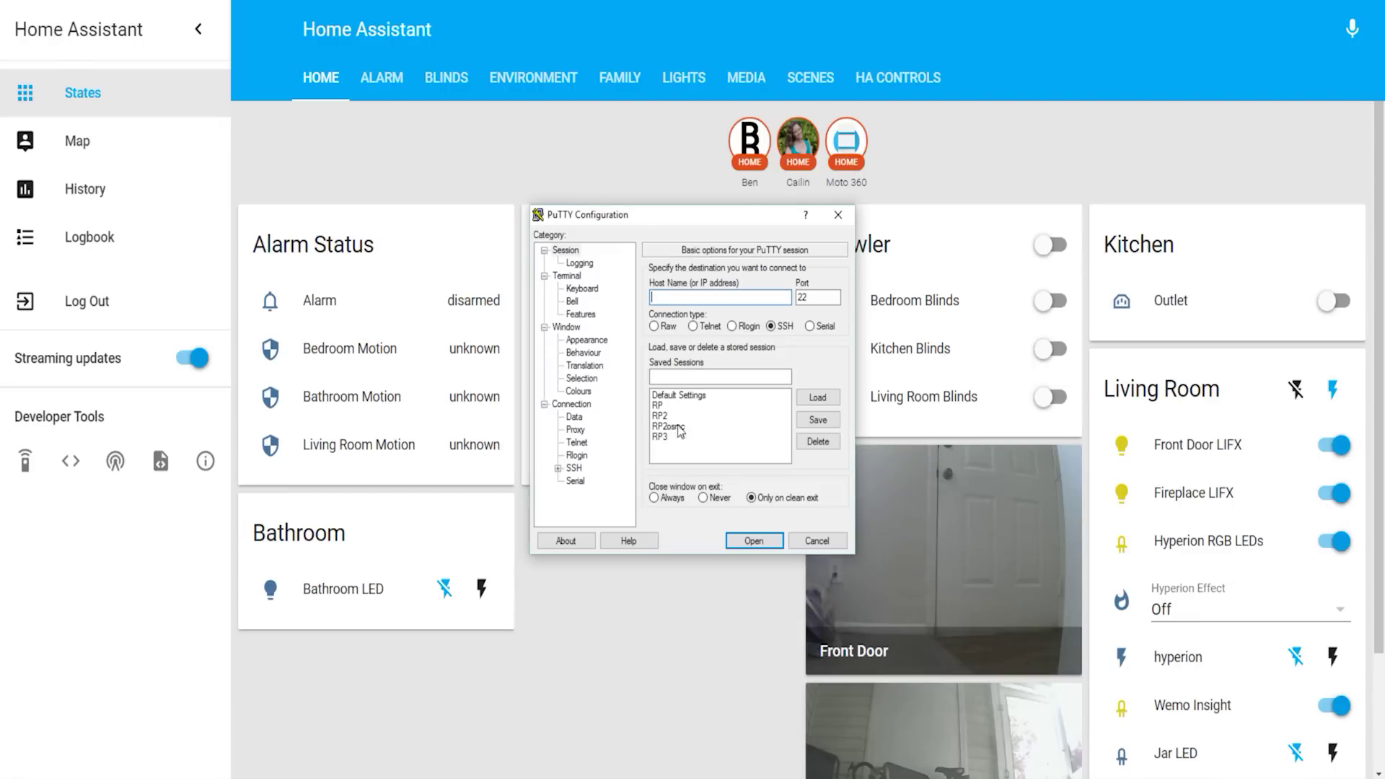
Log in to the Pi through the saved RP3 session and run sudo reboot
{"action": "double_click", "coordinate": [673, 437]}
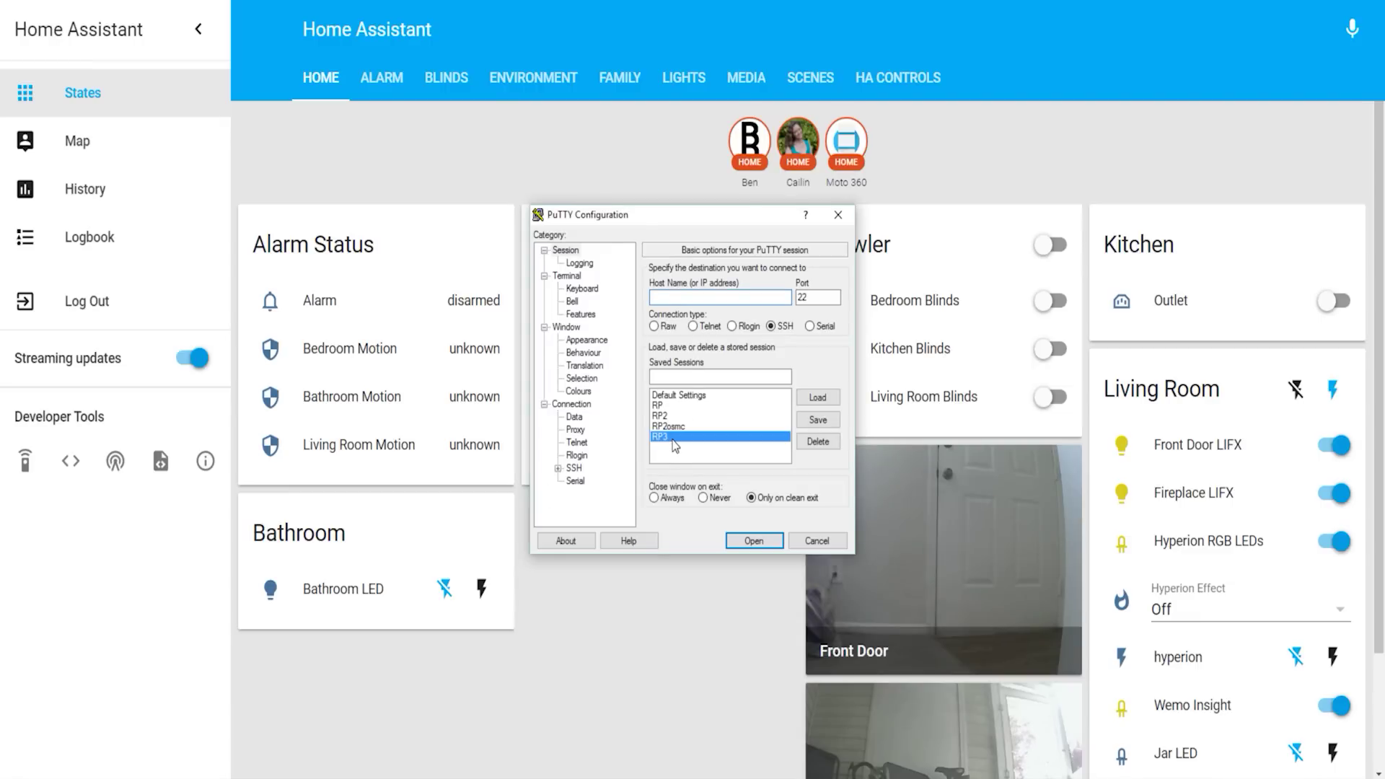
{"action": "left_click_drag", "start_coordinate": [435, 56], "coordinate": [724, 237]}
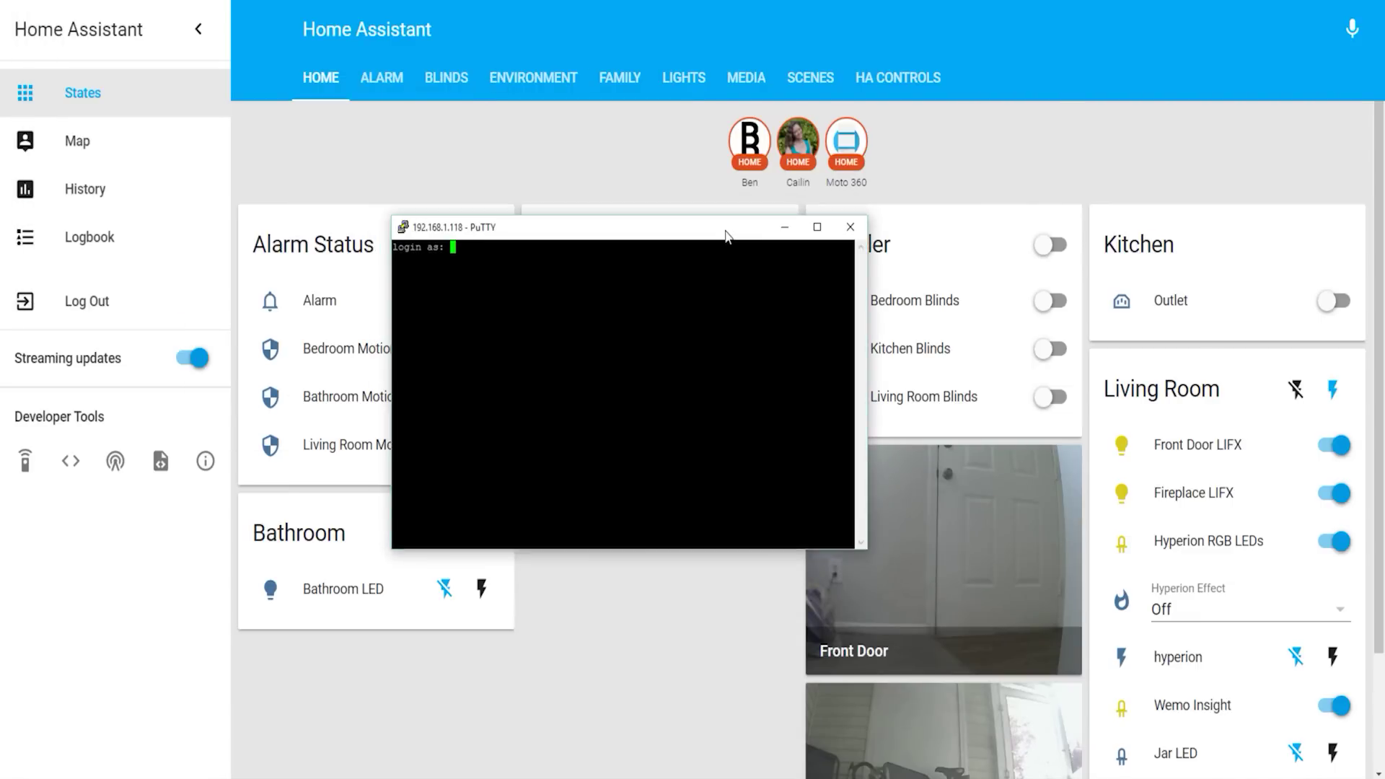
{"action": "type", "text": "pi"}
{"action": "key", "text": "Return"}
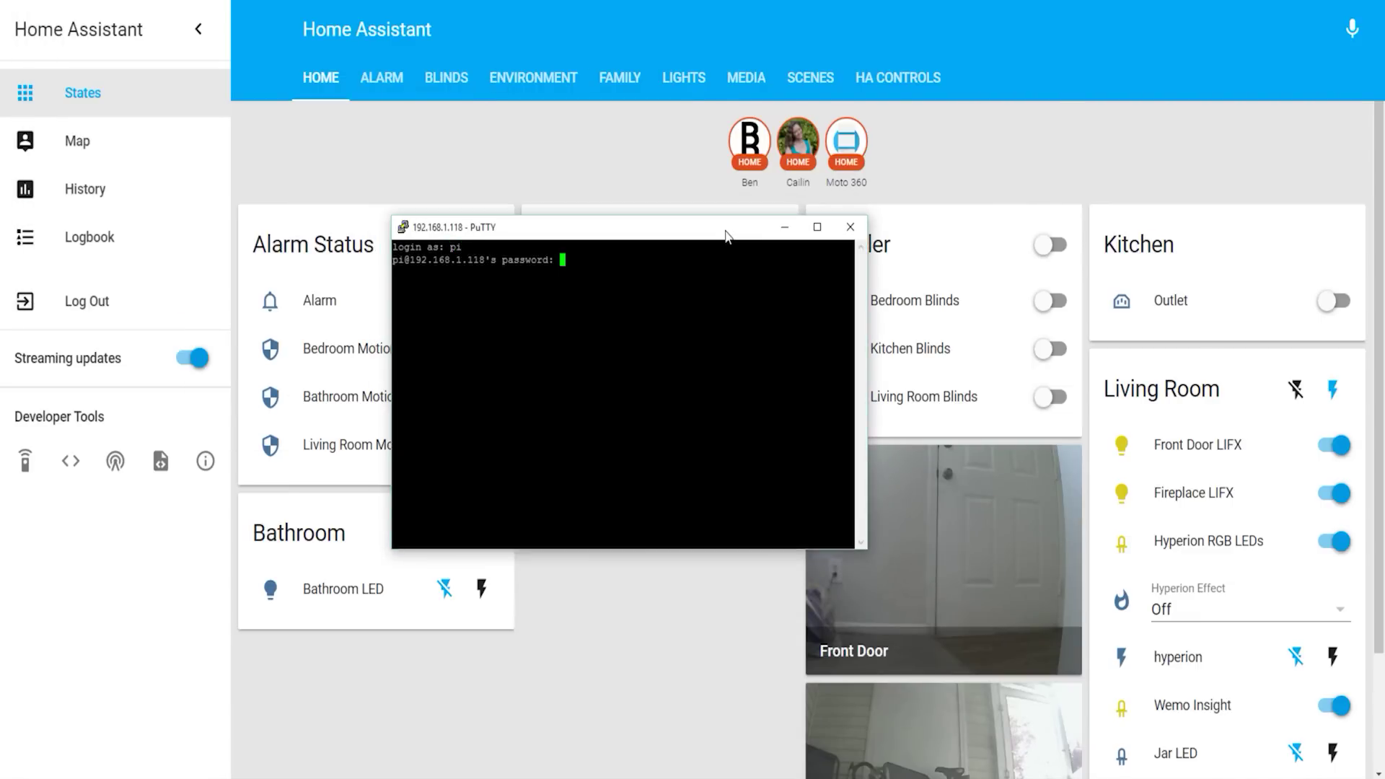
{"action": "key", "text": "Return"}
{"action": "type", "text": "s"}
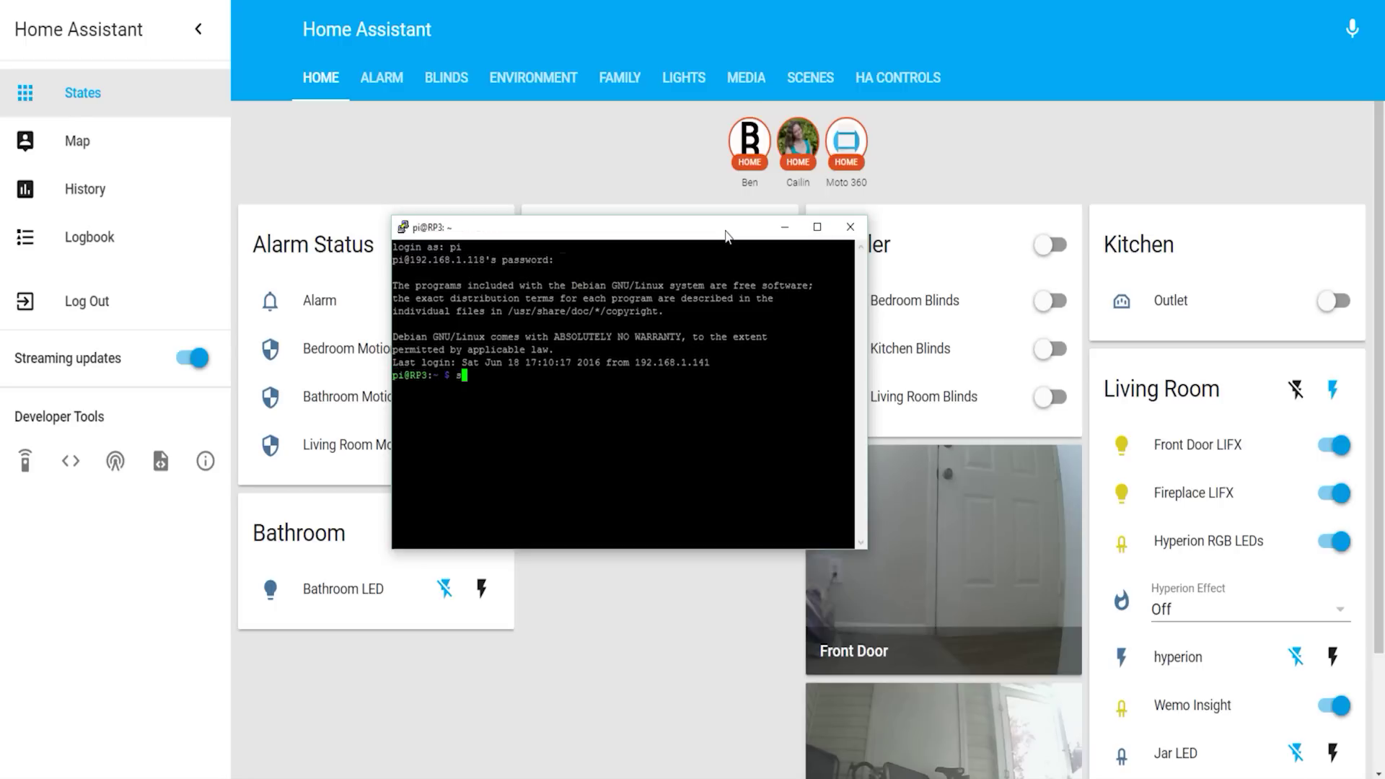
{"action": "type", "text": "udo reboot"}
{"action": "key", "text": "Return"}
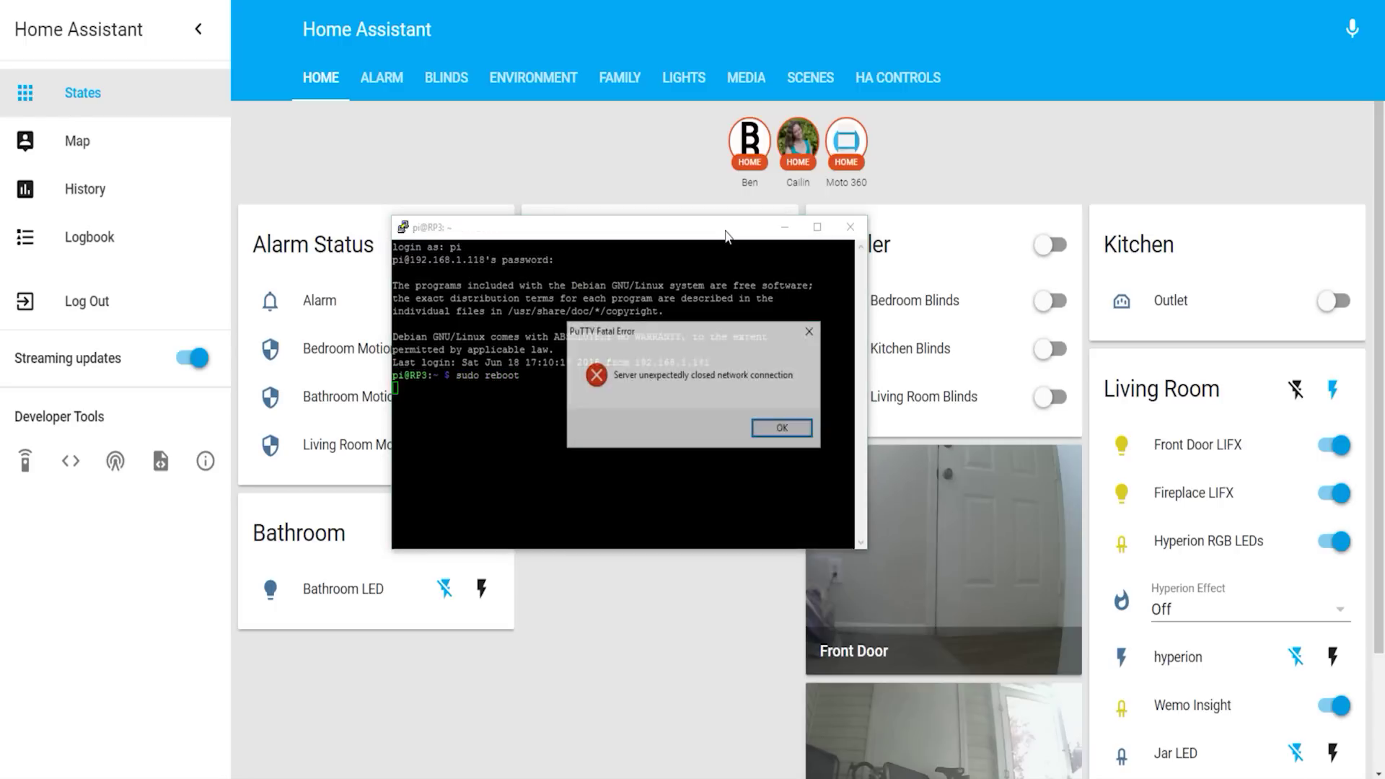
Reconnect after the restart and copy /dev/ttyACM0 from the ls /dev/ttyACM* output
{"action": "left_click", "coordinate": [788, 430]}
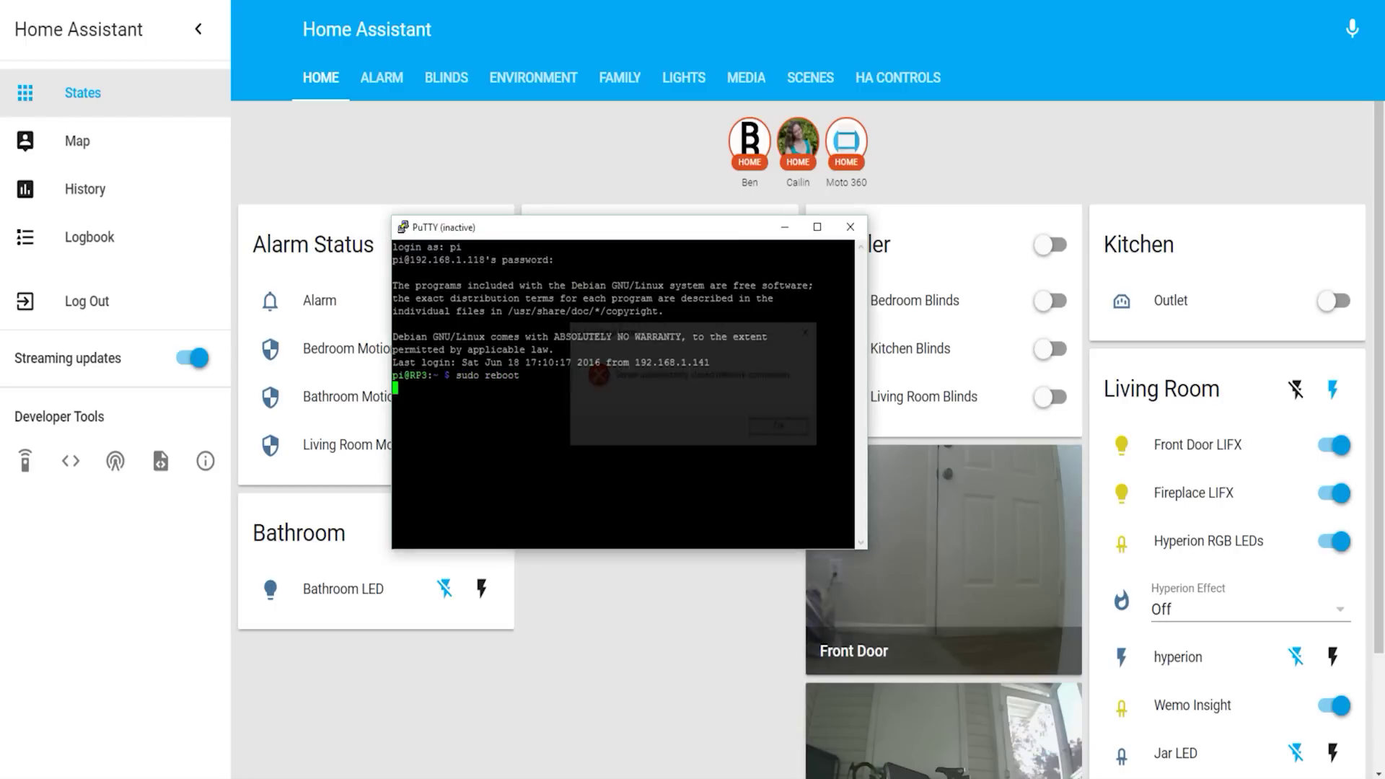
{"action": "left_click", "coordinate": [404, 230]}
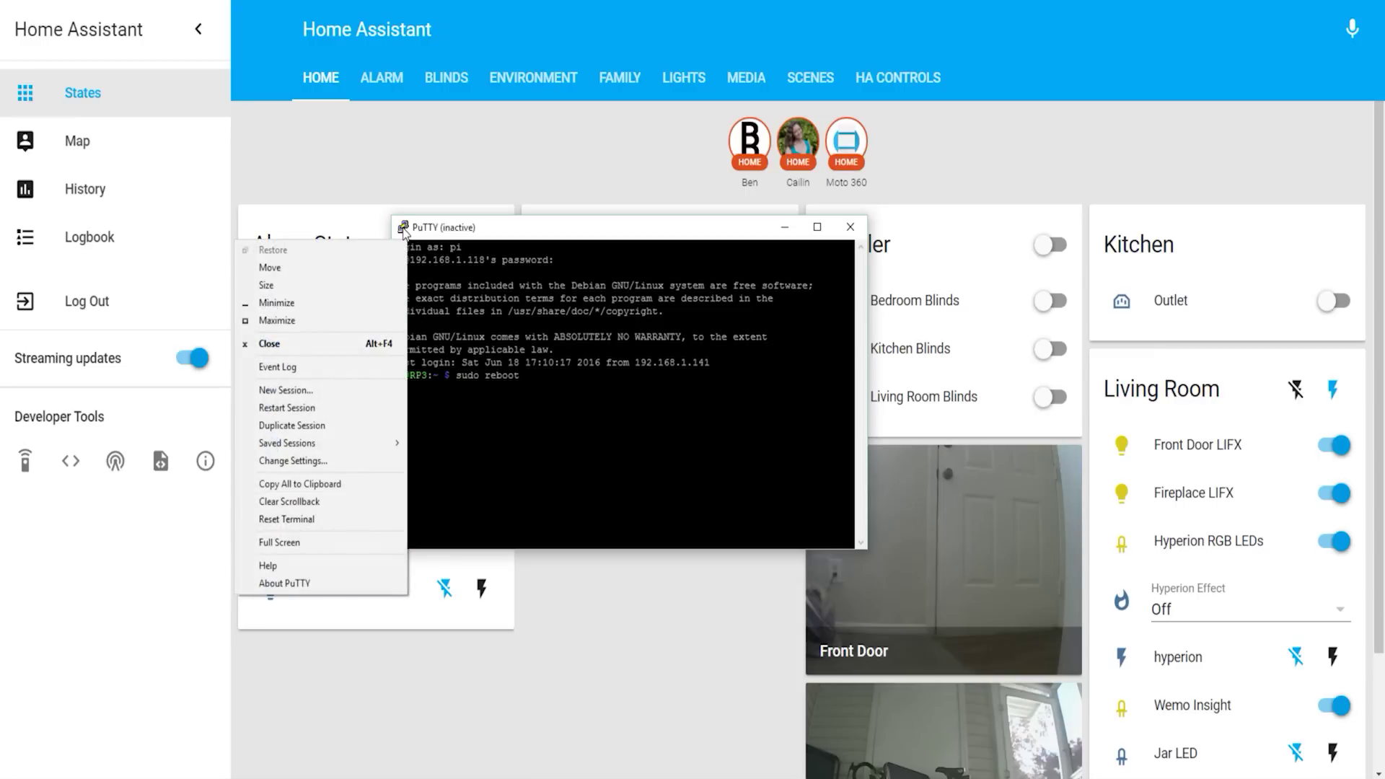
{"action": "left_click", "coordinate": [369, 410]}
{"action": "type", "text": "pi"}
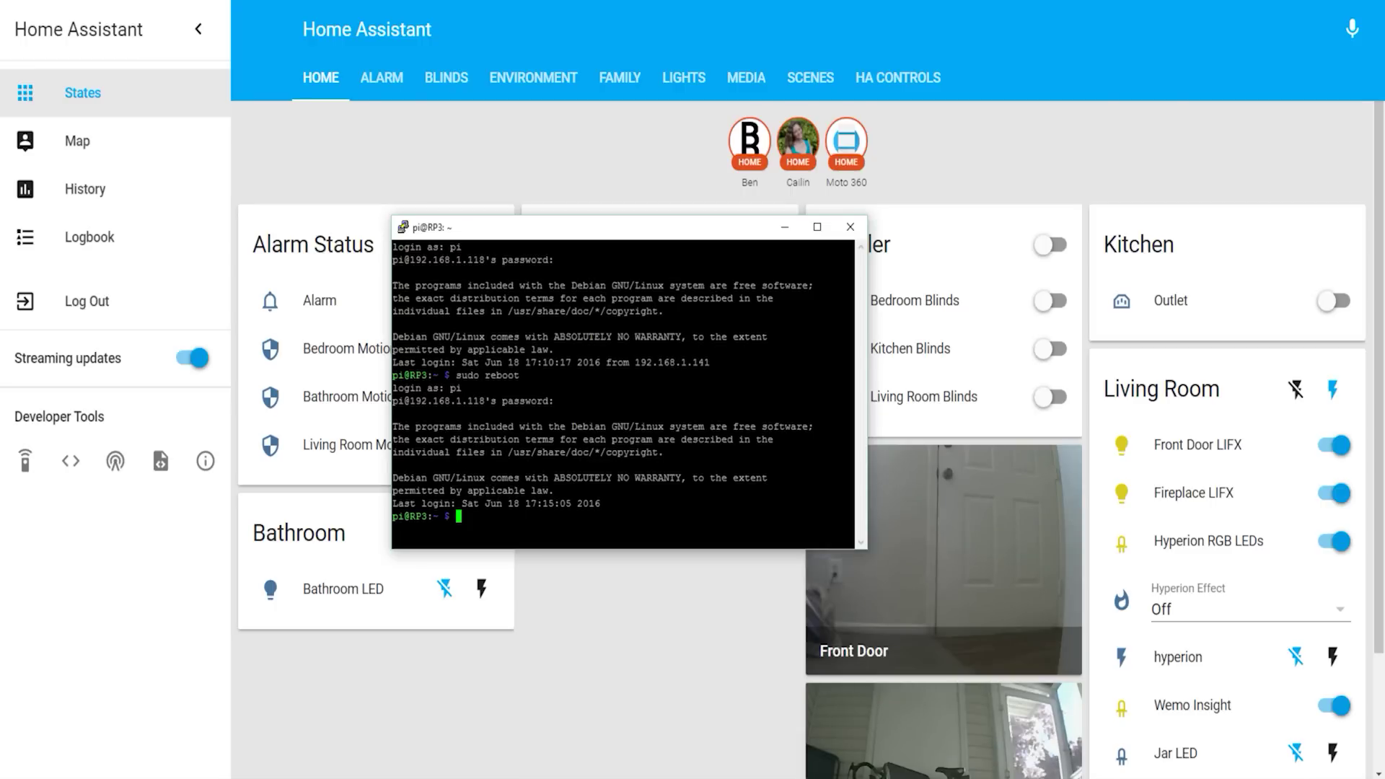
{"action": "type", "text": "ls /dev/ttyACM*"}
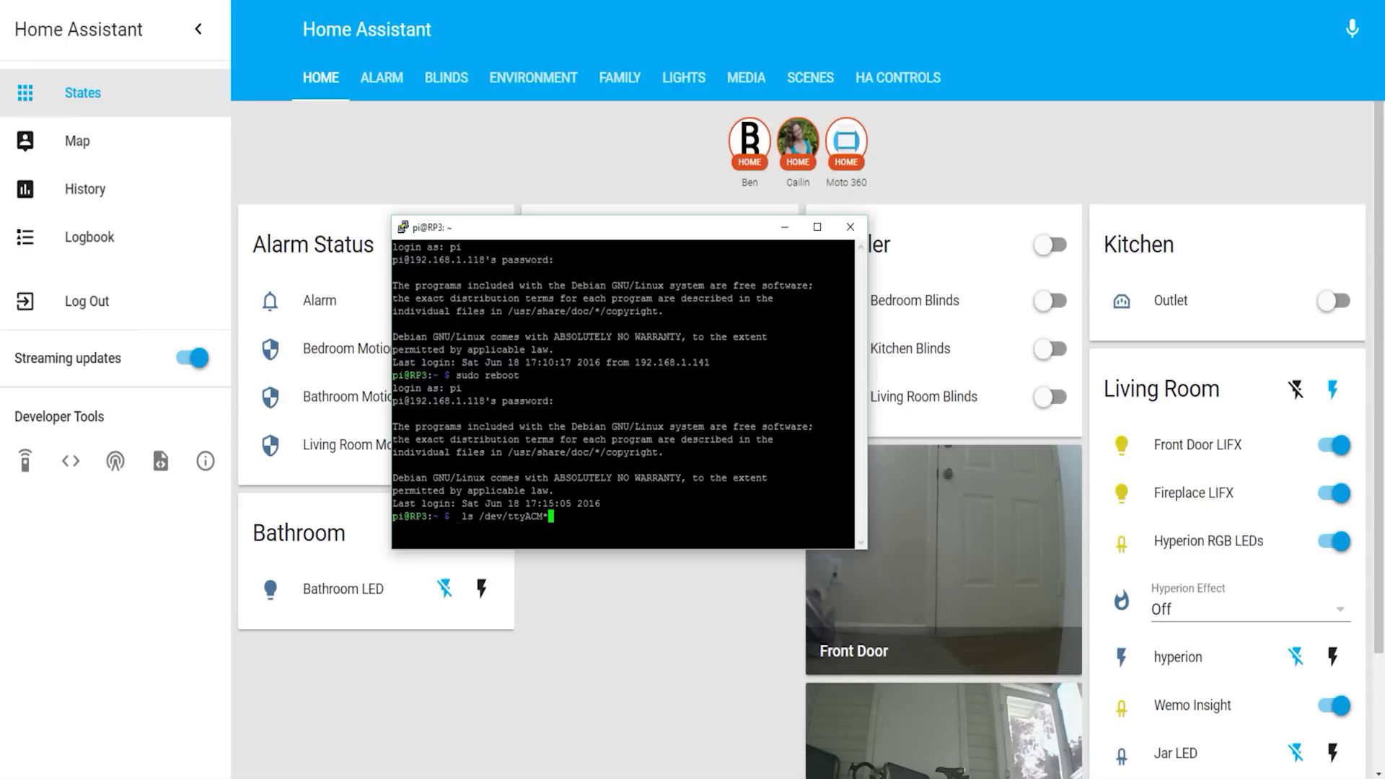
{"action": "key", "text": "Return"}
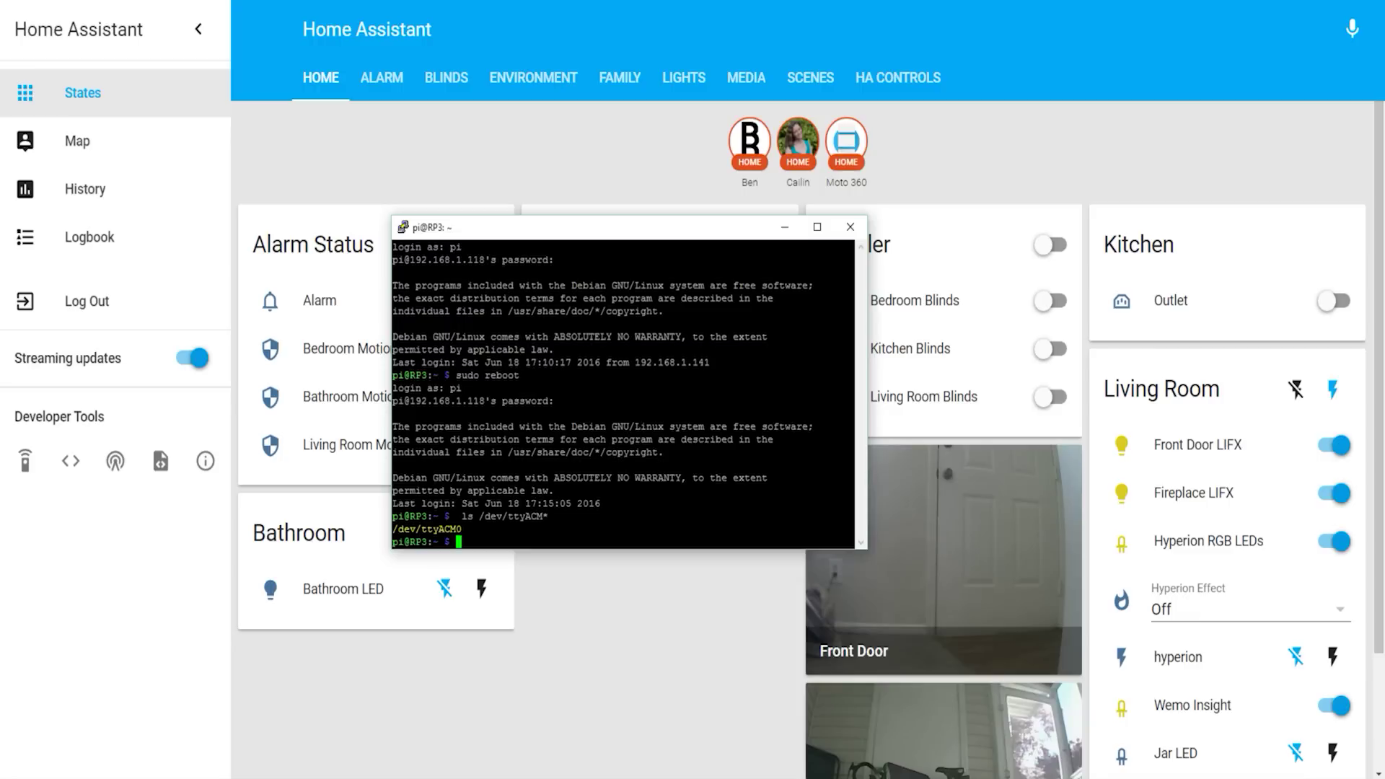
{"action": "left_click_drag", "start_coordinate": [404, 528], "coordinate": [853, 528]}
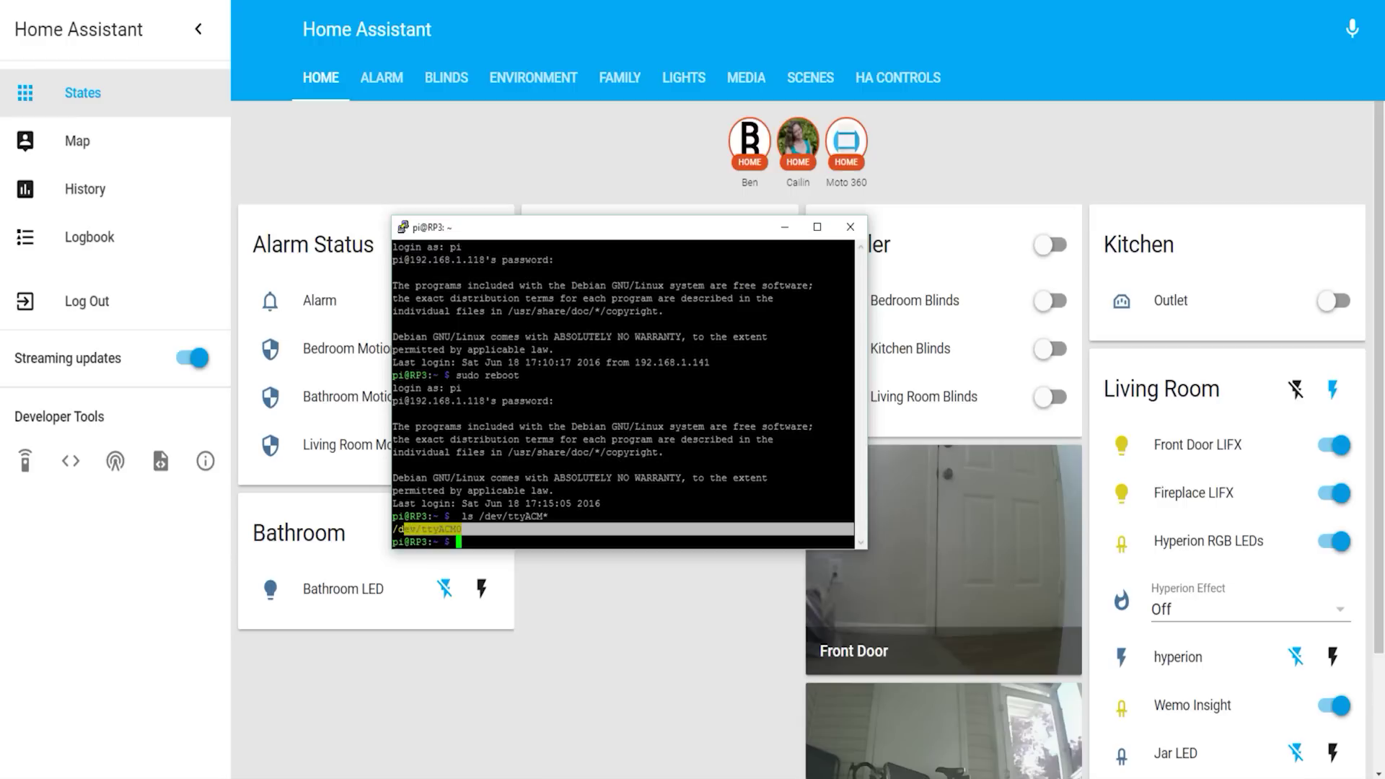
{"action": "key", "text": "ctrl+c"}
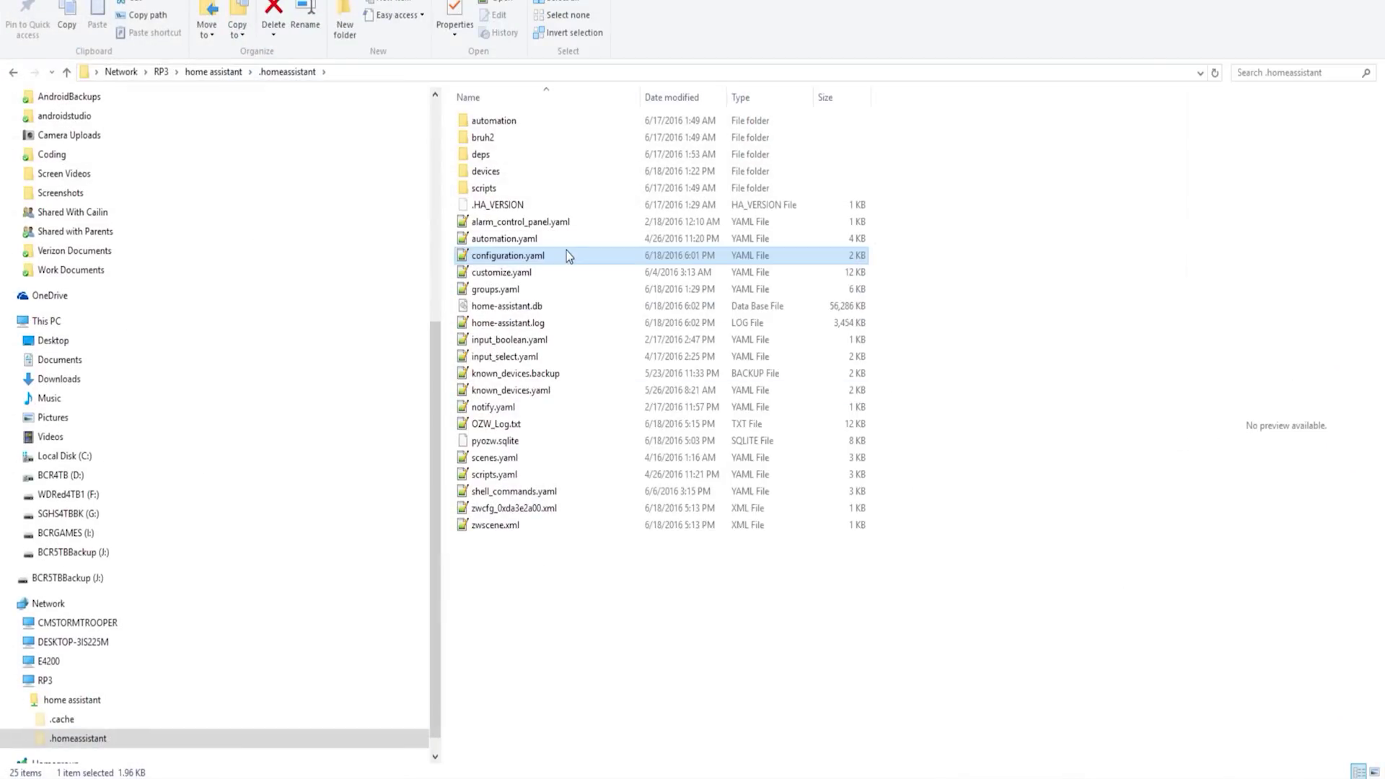
Paste the zwave block with usb_path /dev/ttyACM0 and config_path into configuration.yaml
{"action": "double_click", "coordinate": [566, 251]}
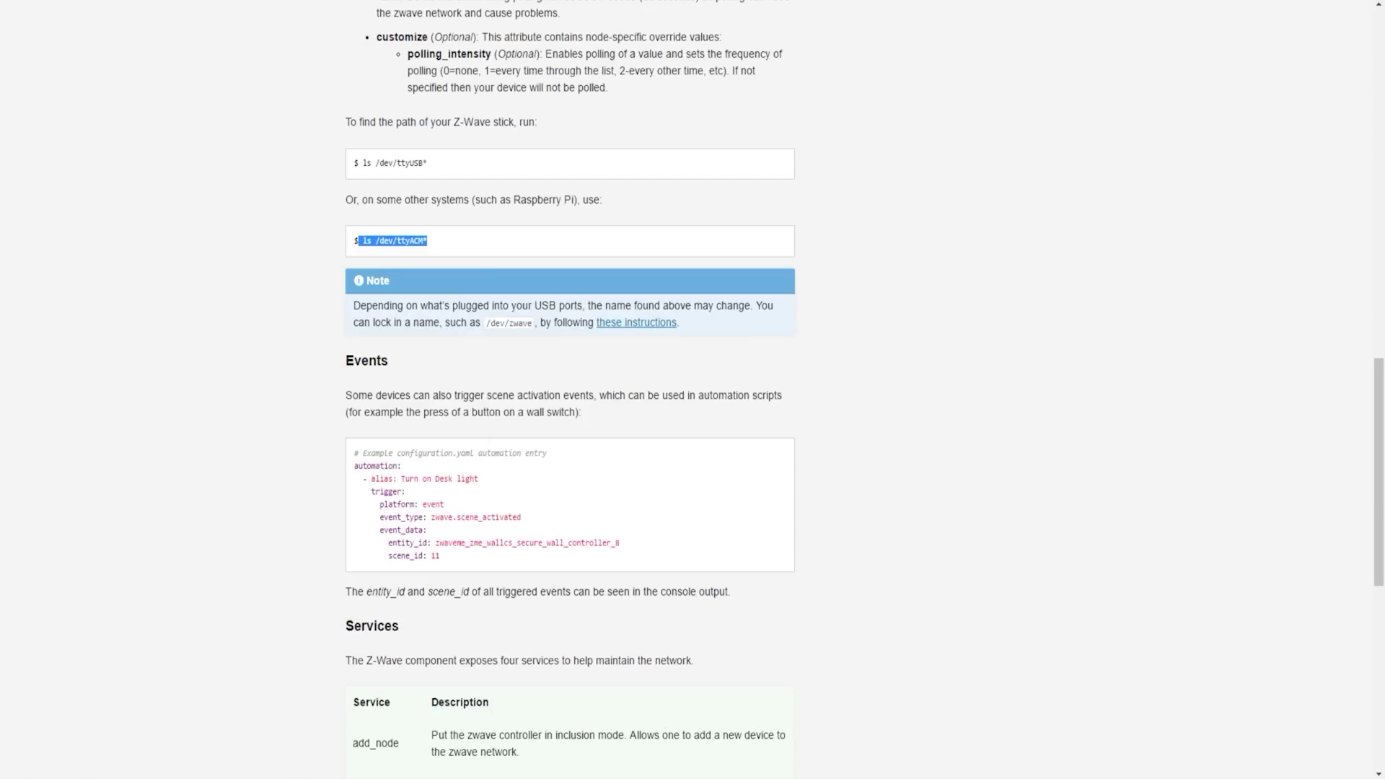
{"action": "scroll", "coordinate": [775, 52], "scroll_direction": "up", "scroll_amount": 5}
{"action": "scroll", "coordinate": [774, 52], "scroll_direction": "up", "scroll_amount": 10}
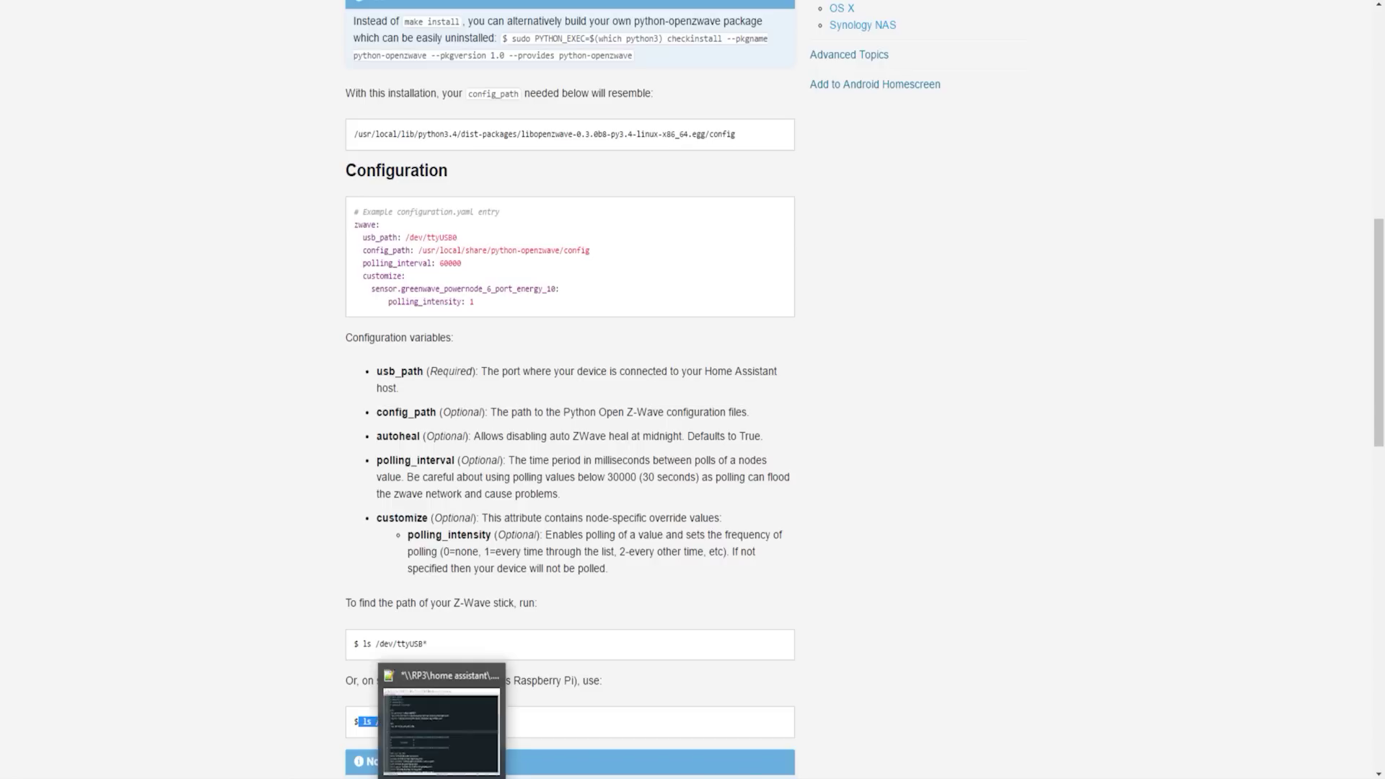
{"action": "left_click", "coordinate": [441, 725]}
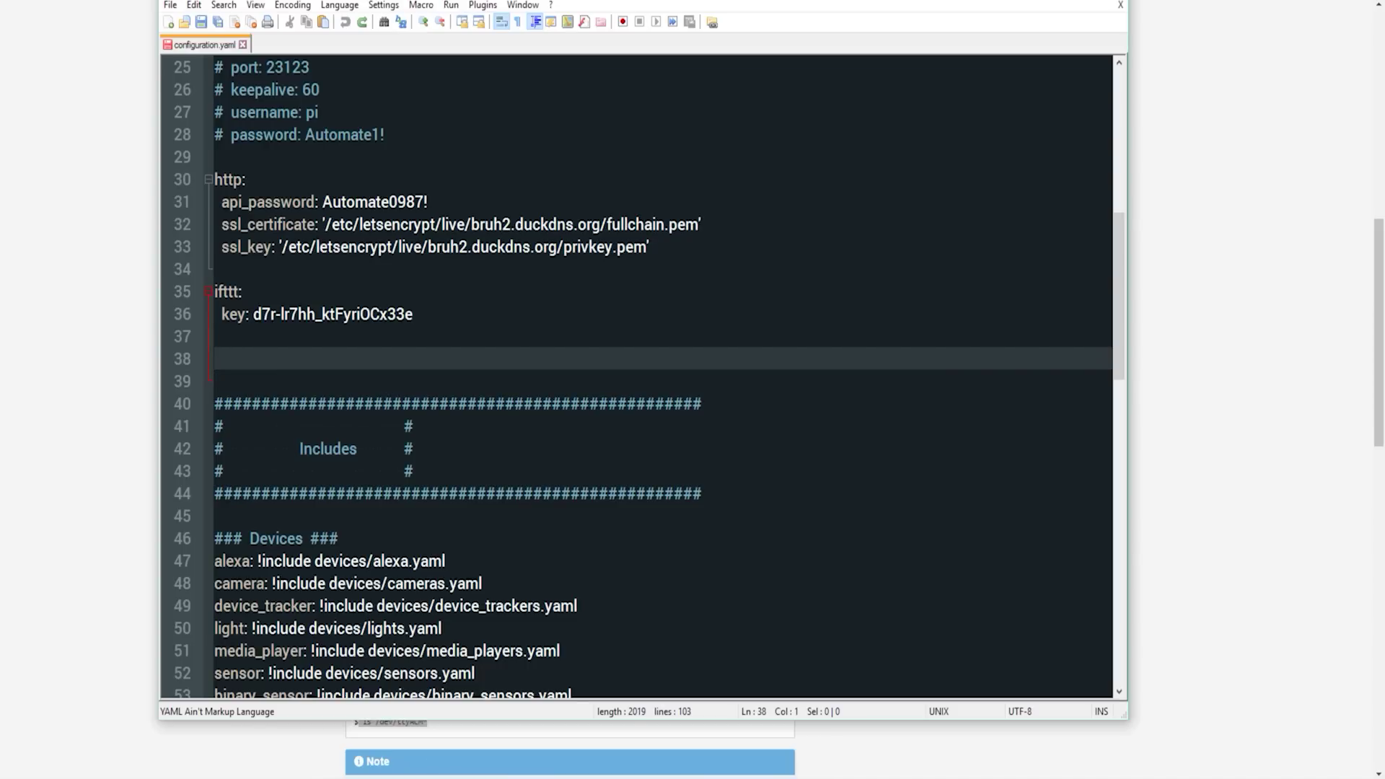
{"action": "key", "text": "ctrl+v"}
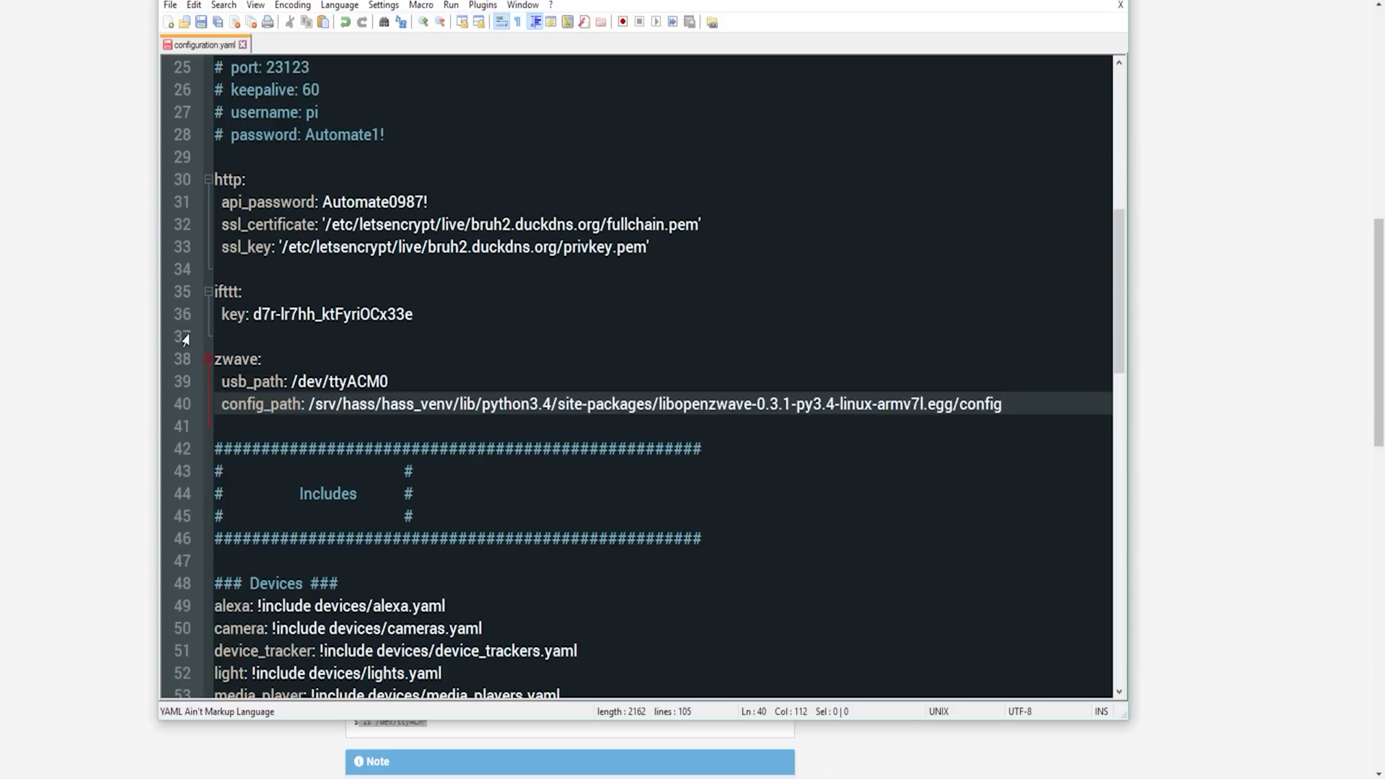
{"action": "key", "text": "alt+Tab"}
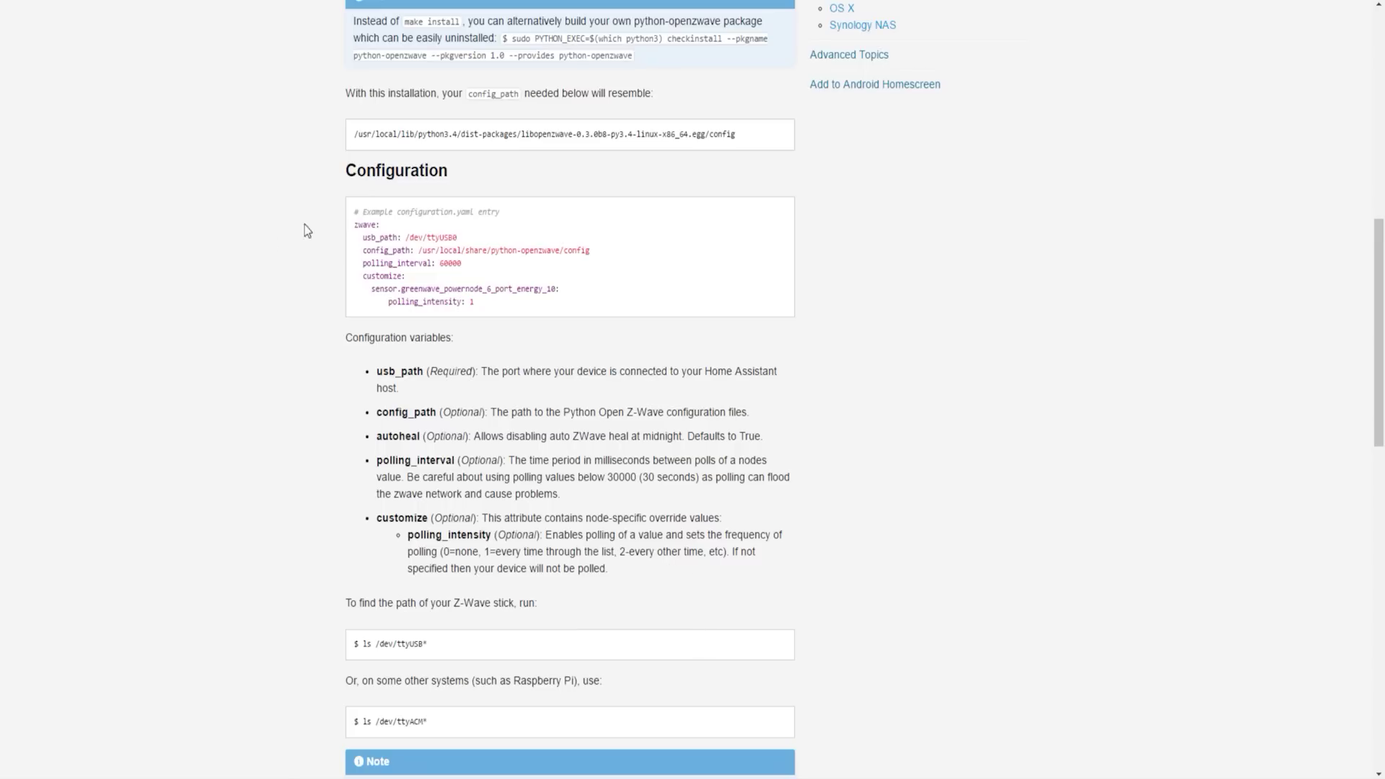
{"action": "scroll", "coordinate": [227, 533], "scroll_direction": "down", "scroll_amount": 2}
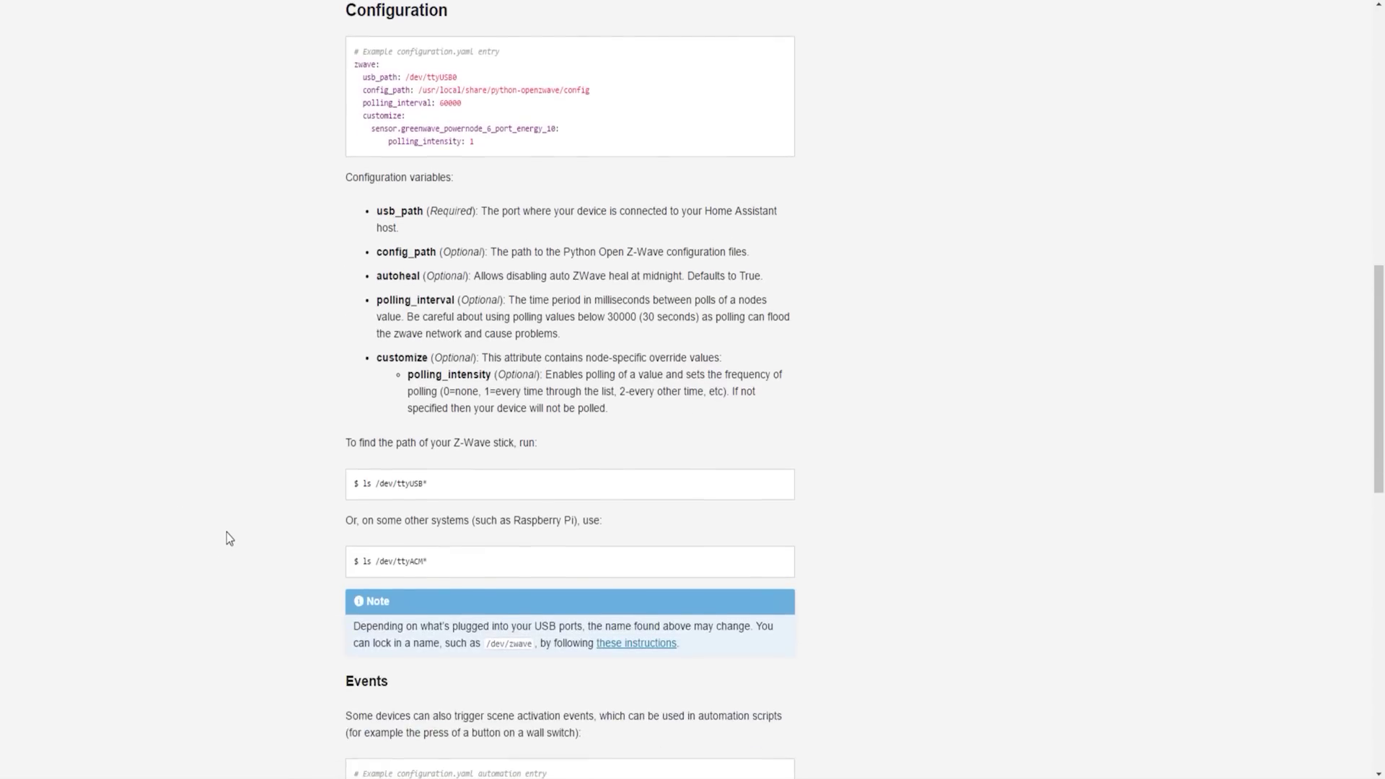
{"action": "scroll", "coordinate": [226, 532], "scroll_direction": "down", "scroll_amount": 1}
Switch back to the configuration.yaml editor in Notepad++
{"action": "key", "text": "alt+Tab"}
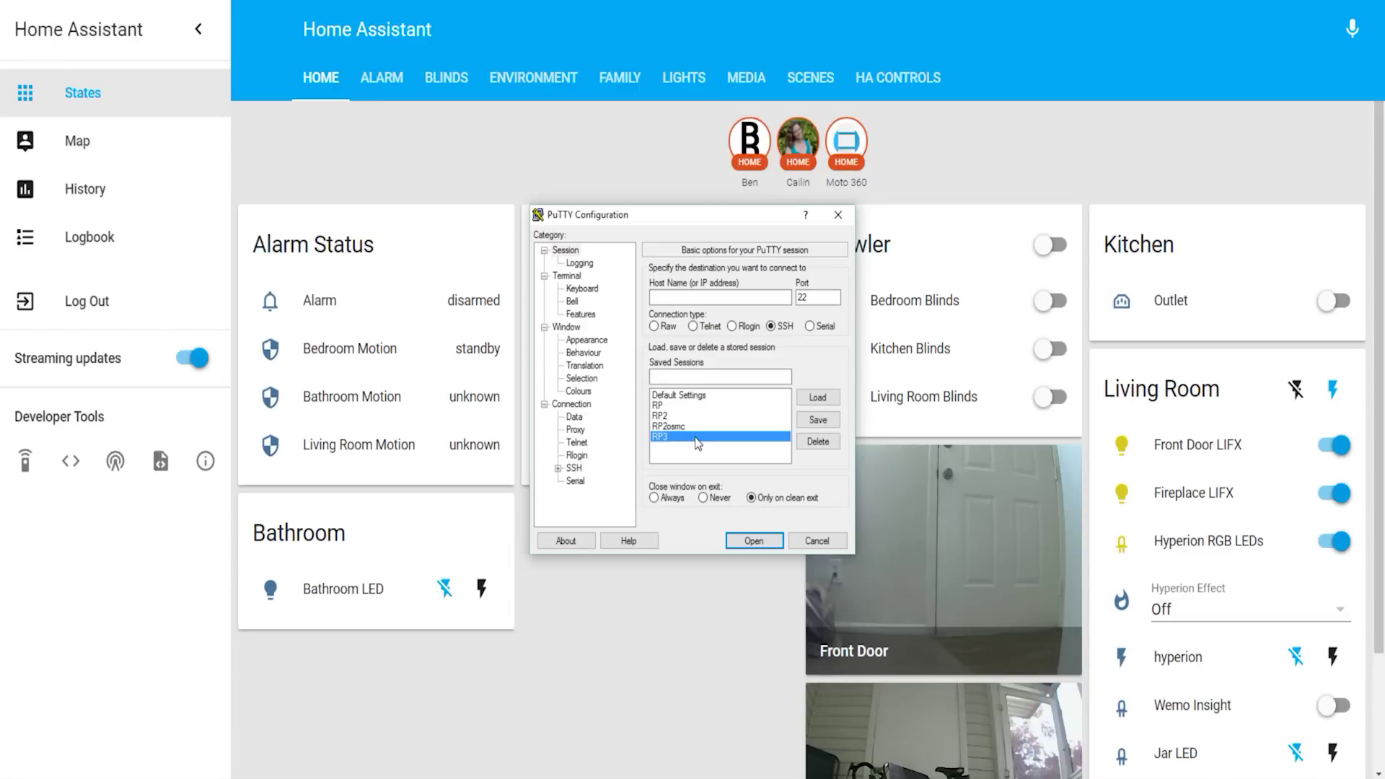
Log in via the RP3 session, reboot the Pi, and dismiss the lost-connection error
{"action": "double_click", "coordinate": [695, 438]}
{"action": "left_click_drag", "start_coordinate": [369, 9], "coordinate": [725, 207]}
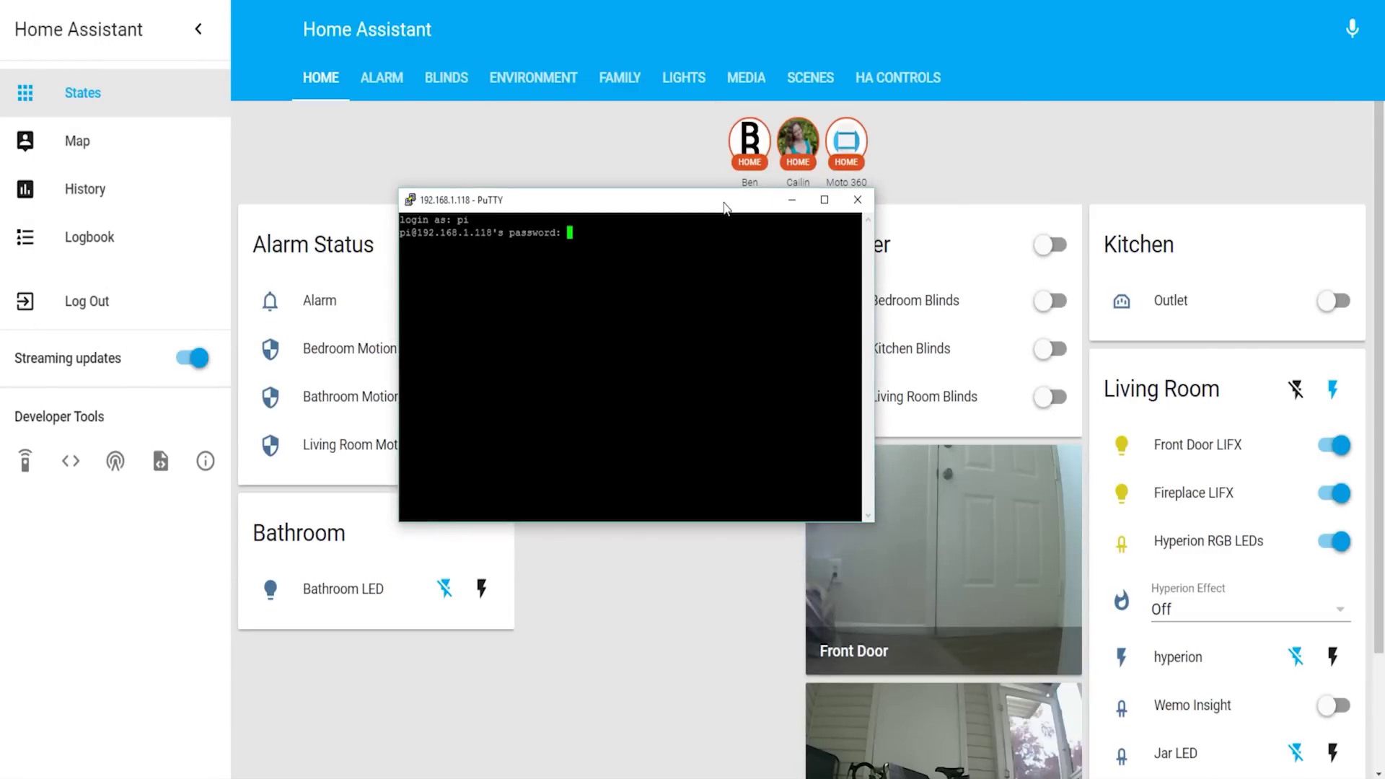
{"action": "key", "text": "Return"}
{"action": "type", "text": "sudo reb"}
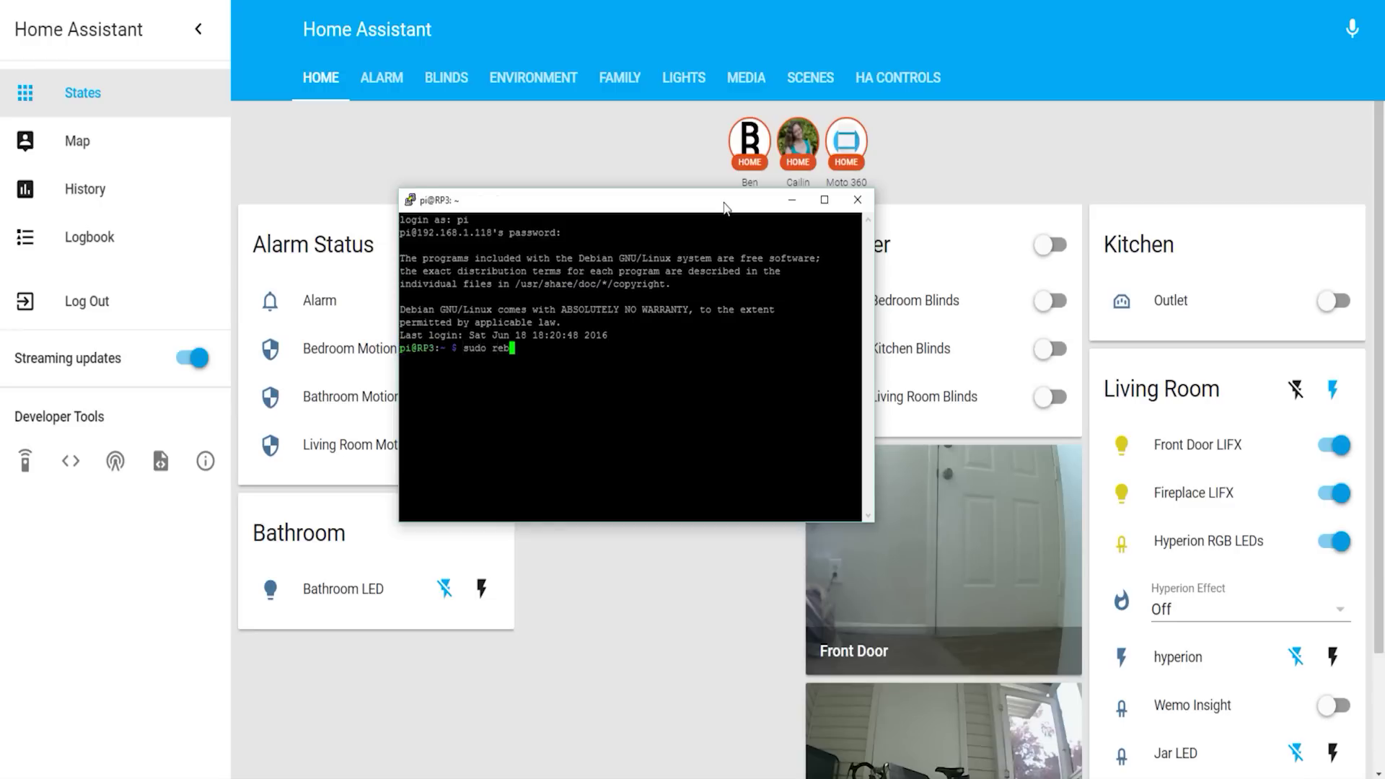
{"action": "type", "text": "oot"}
{"action": "key", "text": "Return"}
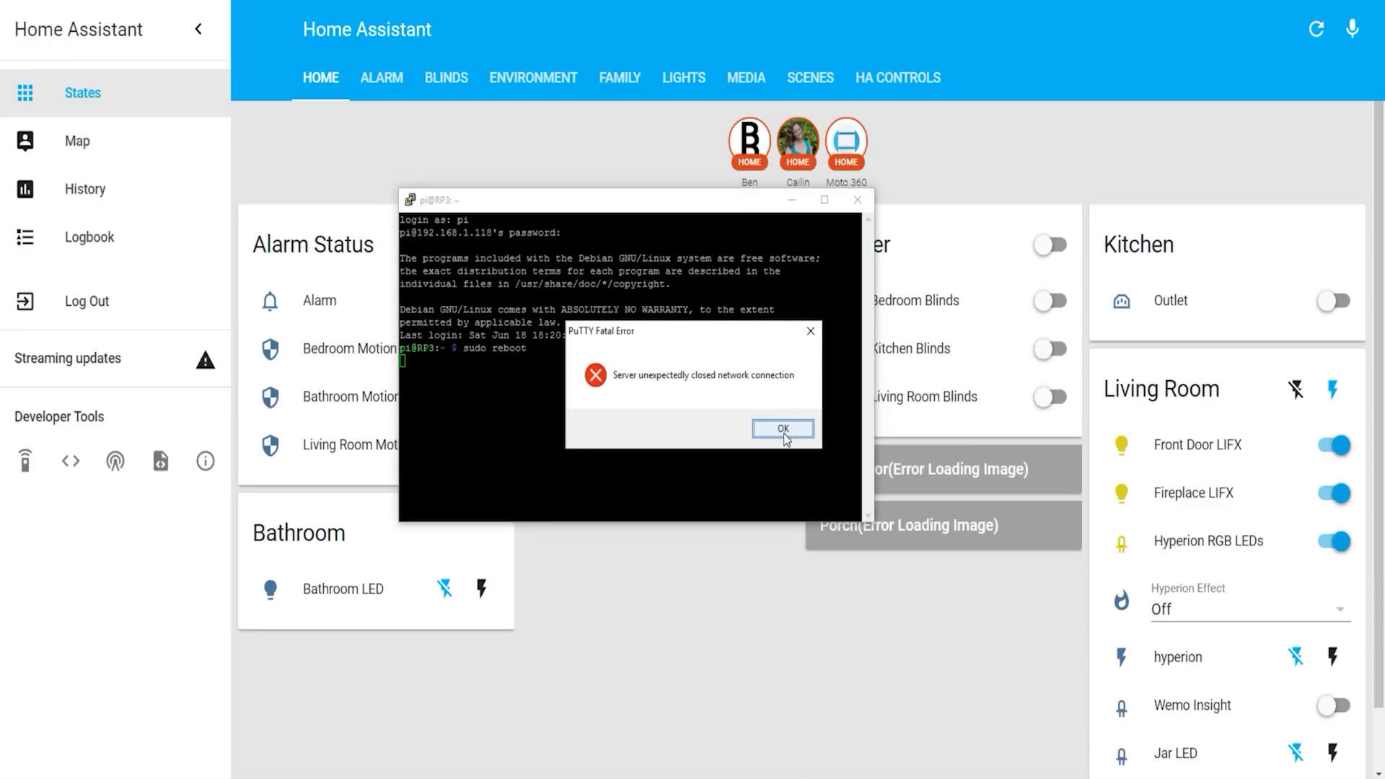
{"action": "left_click", "coordinate": [784, 434]}
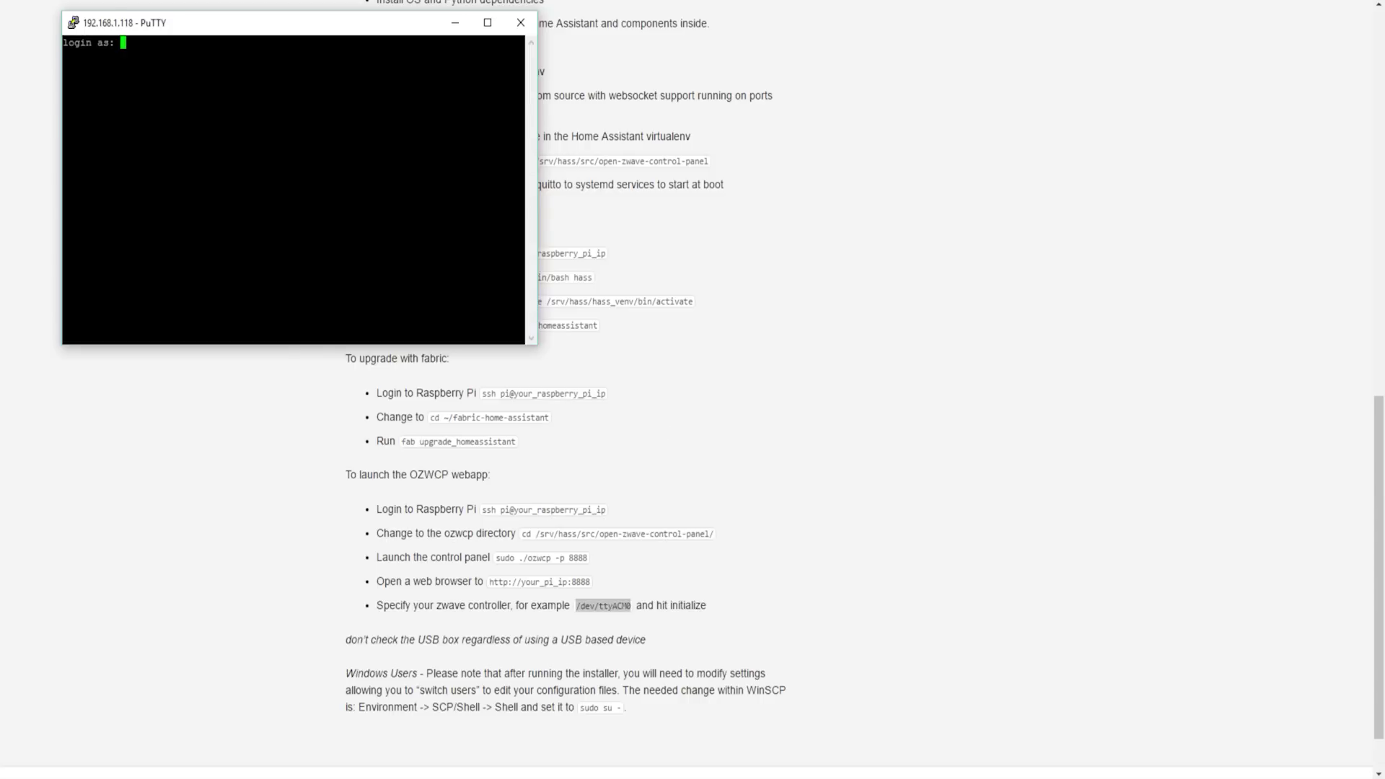
Log in as pi, run sudo reboot, and close the Fatal Error dialog
{"action": "mouse_move", "coordinate": [336, 41]}
{"action": "left_mouse_down"}
{"action": "mouse_move", "coordinate": [582, 287]}
{"action": "mouse_move", "coordinate": [631, 243]}
{"action": "left_mouse_up"}
{"action": "type", "text": "pi"}
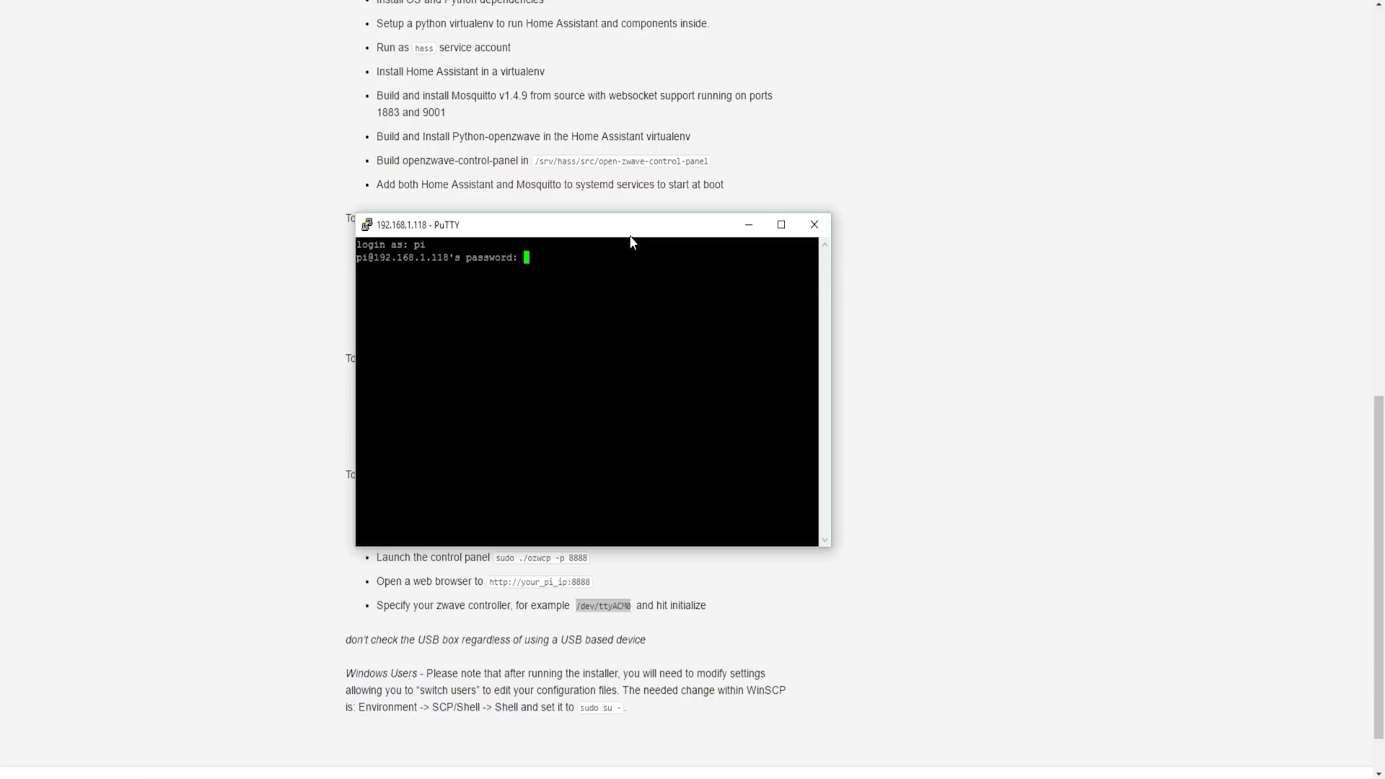
{"action": "key", "text": "Return"}
{"action": "type", "text": "sudo reboot"}
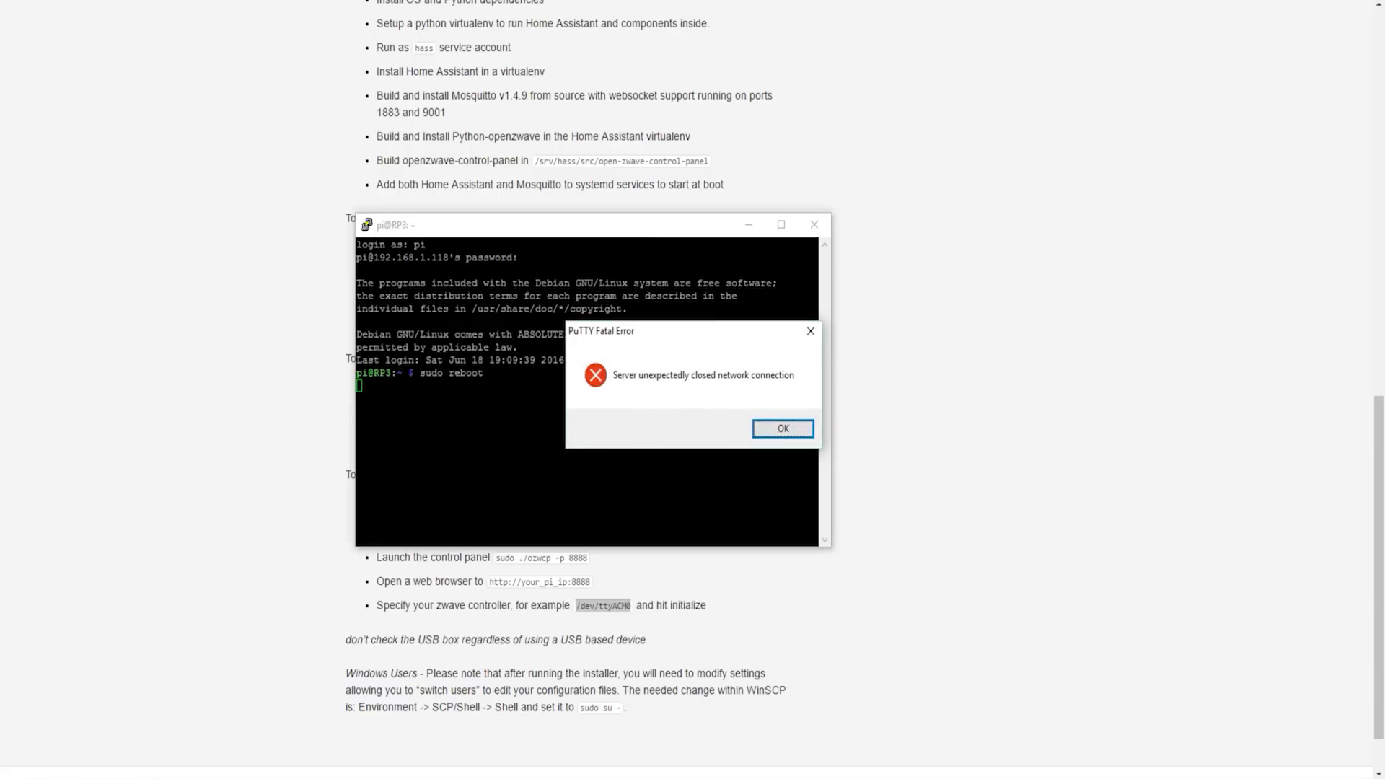
{"action": "key", "text": "Return"}
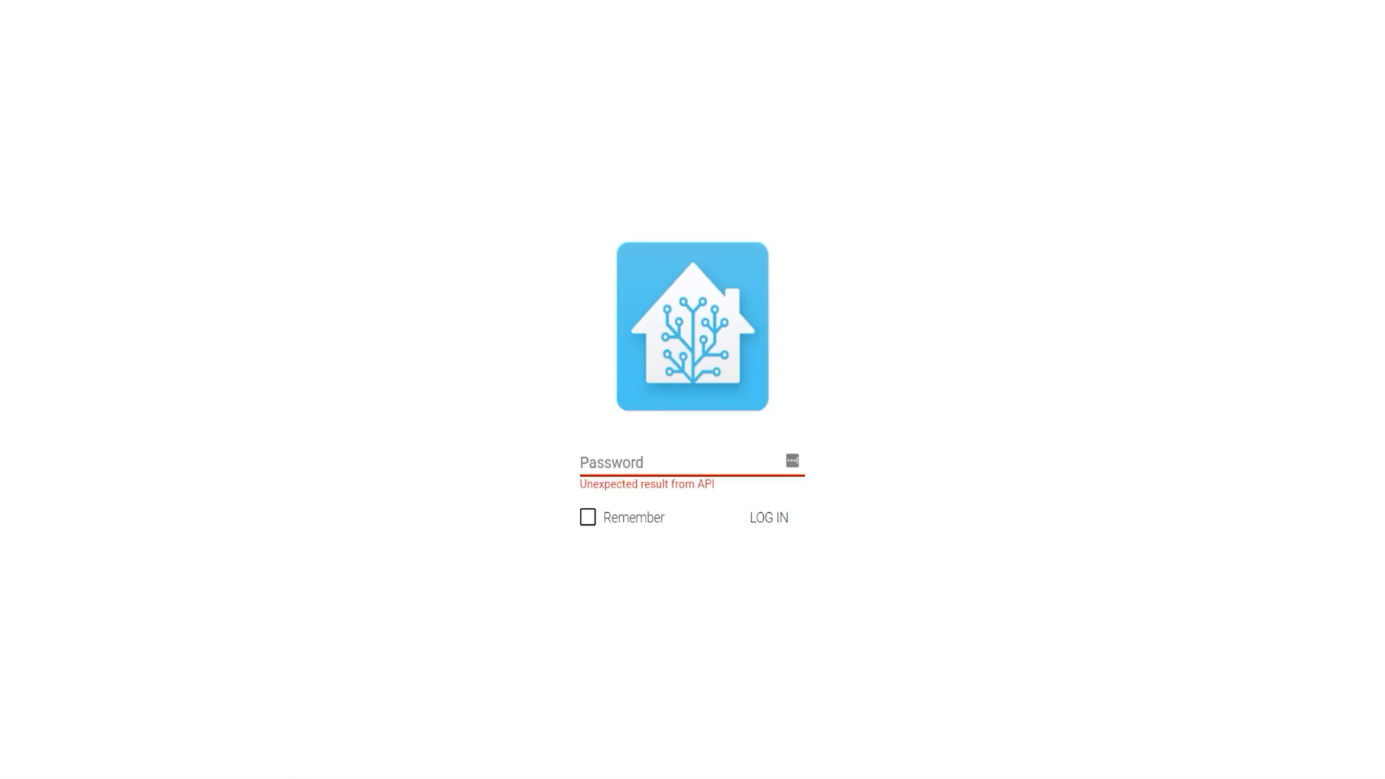
Reload the login page after the API error and sign in again with the password
{"action": "key", "text": "F5"}
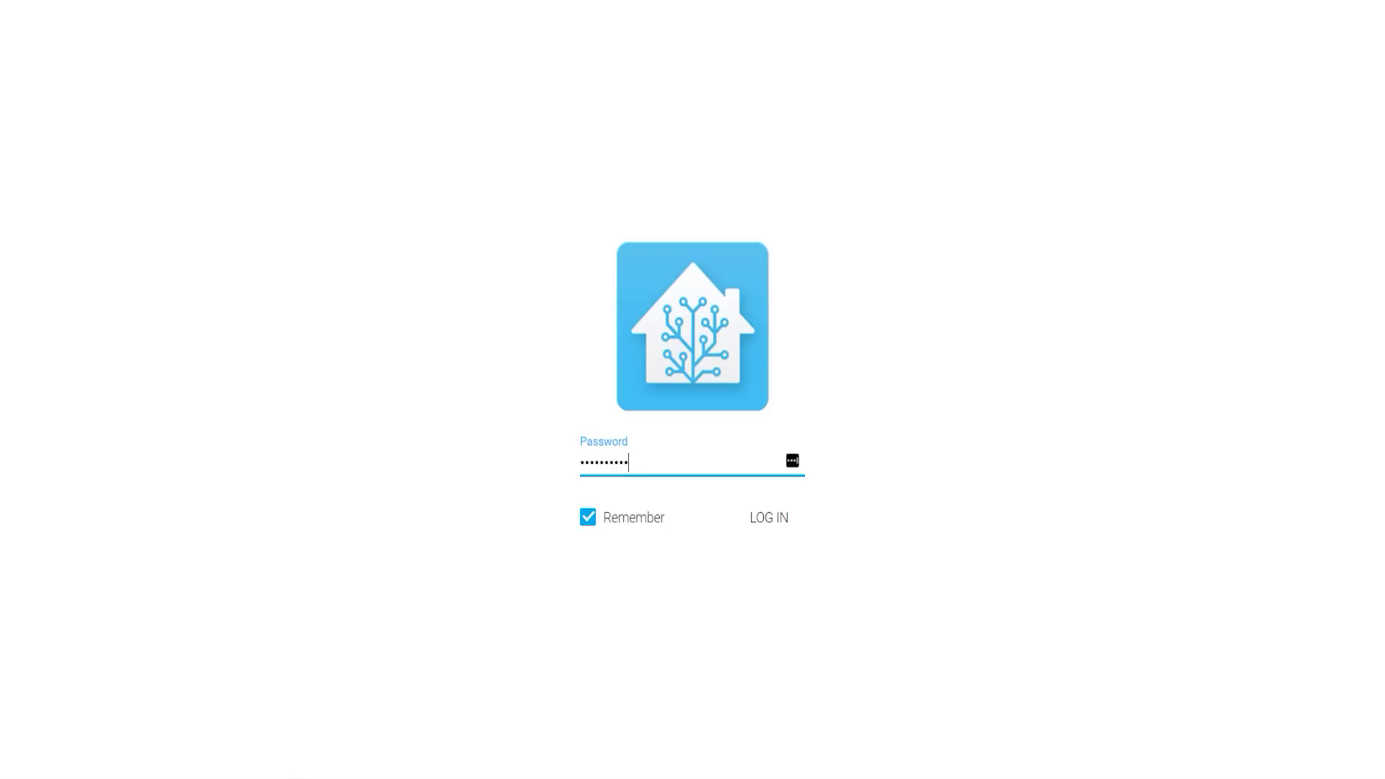
{"action": "key", "text": "Return"}
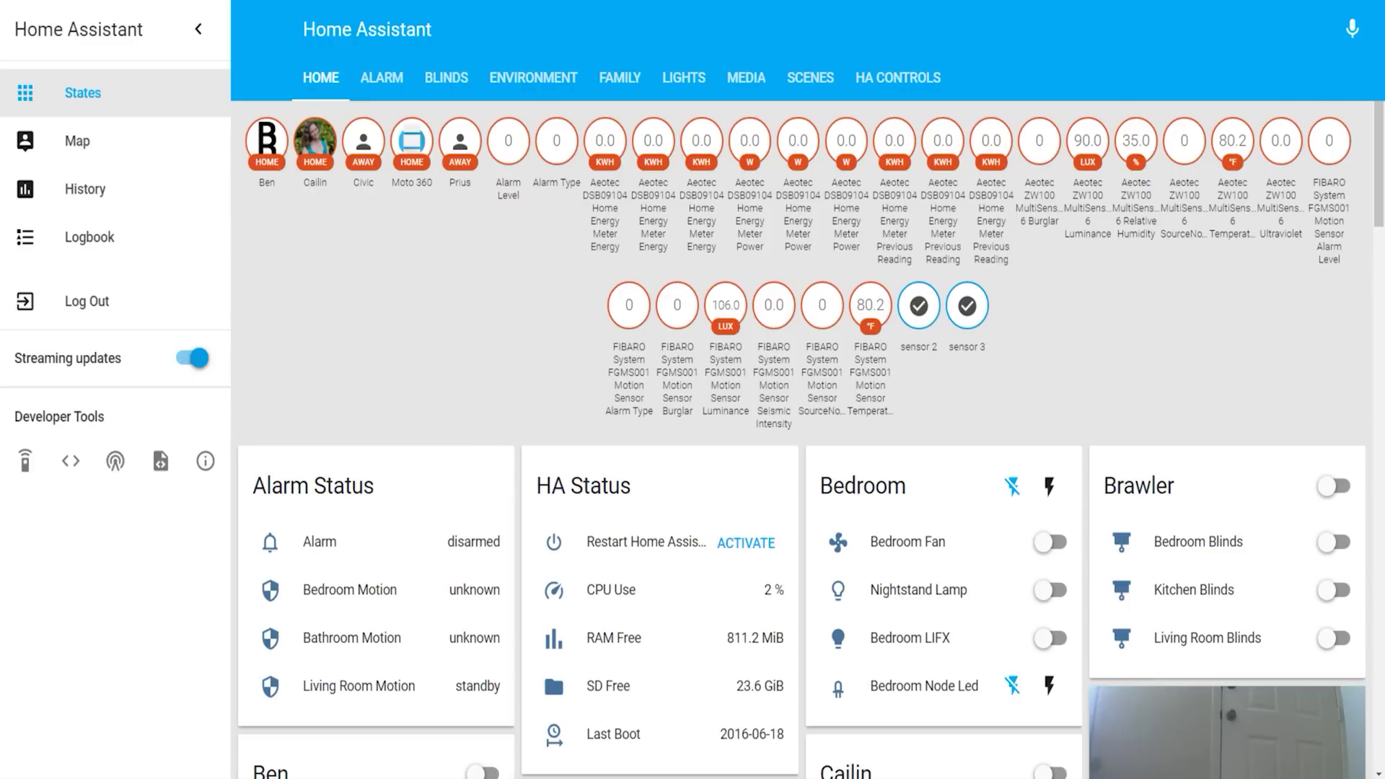
{"action": "scroll", "coordinate": [549, 300], "scroll_direction": "up", "scroll_amount": 1}
{"action": "scroll", "coordinate": [548, 301], "scroll_direction": "up", "scroll_amount": 1}
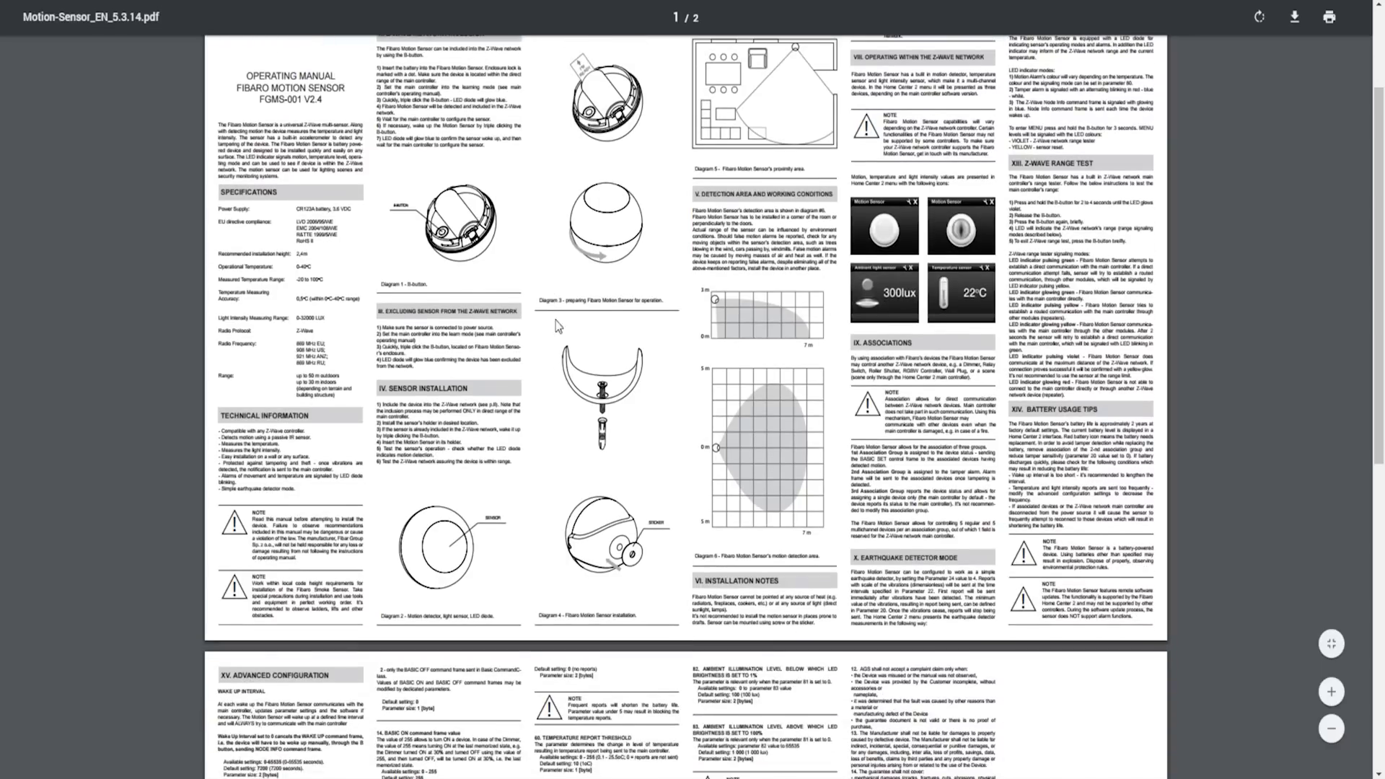
{"action": "scroll", "coordinate": [557, 325], "scroll_direction": "up", "scroll_amount": 3}
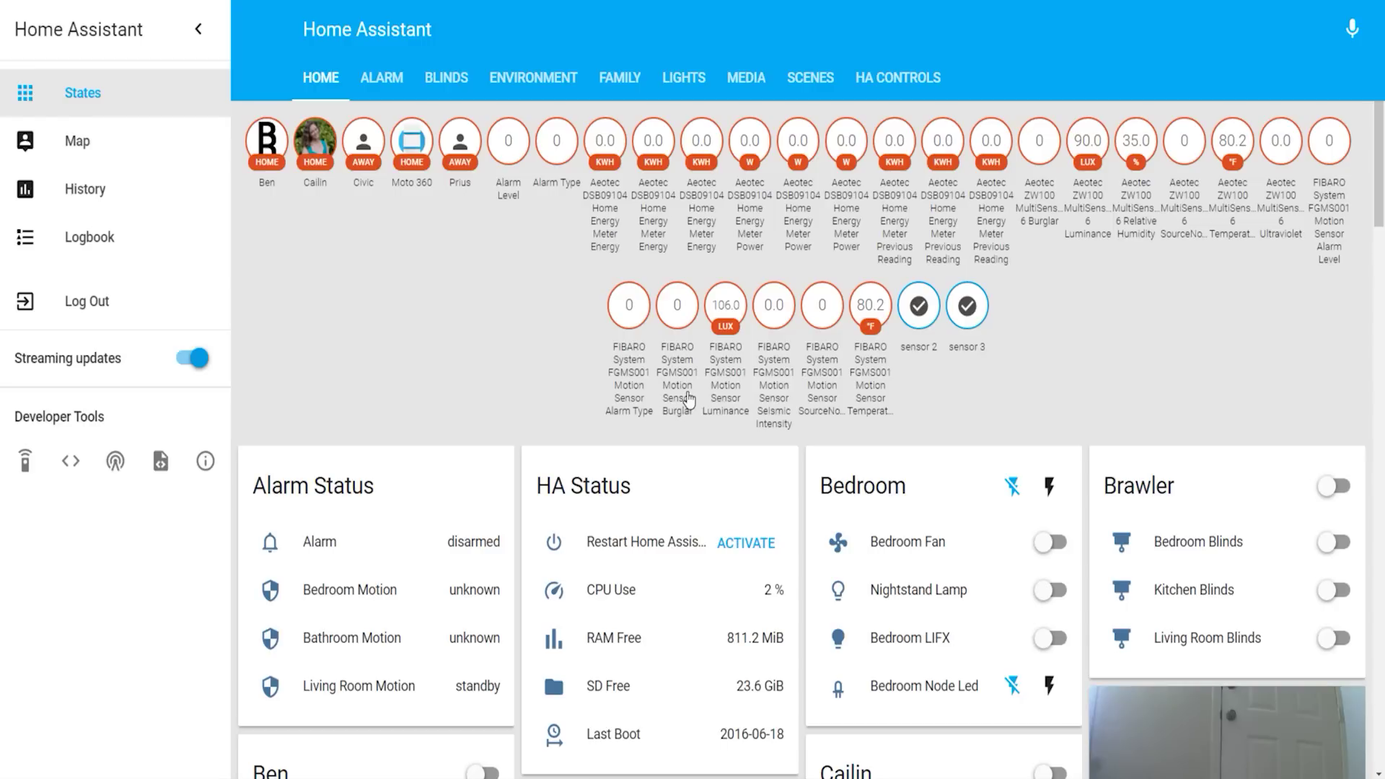
Call the homeassistant/stop service from Developer Tools > Services
{"action": "left_click", "coordinate": [26, 468]}
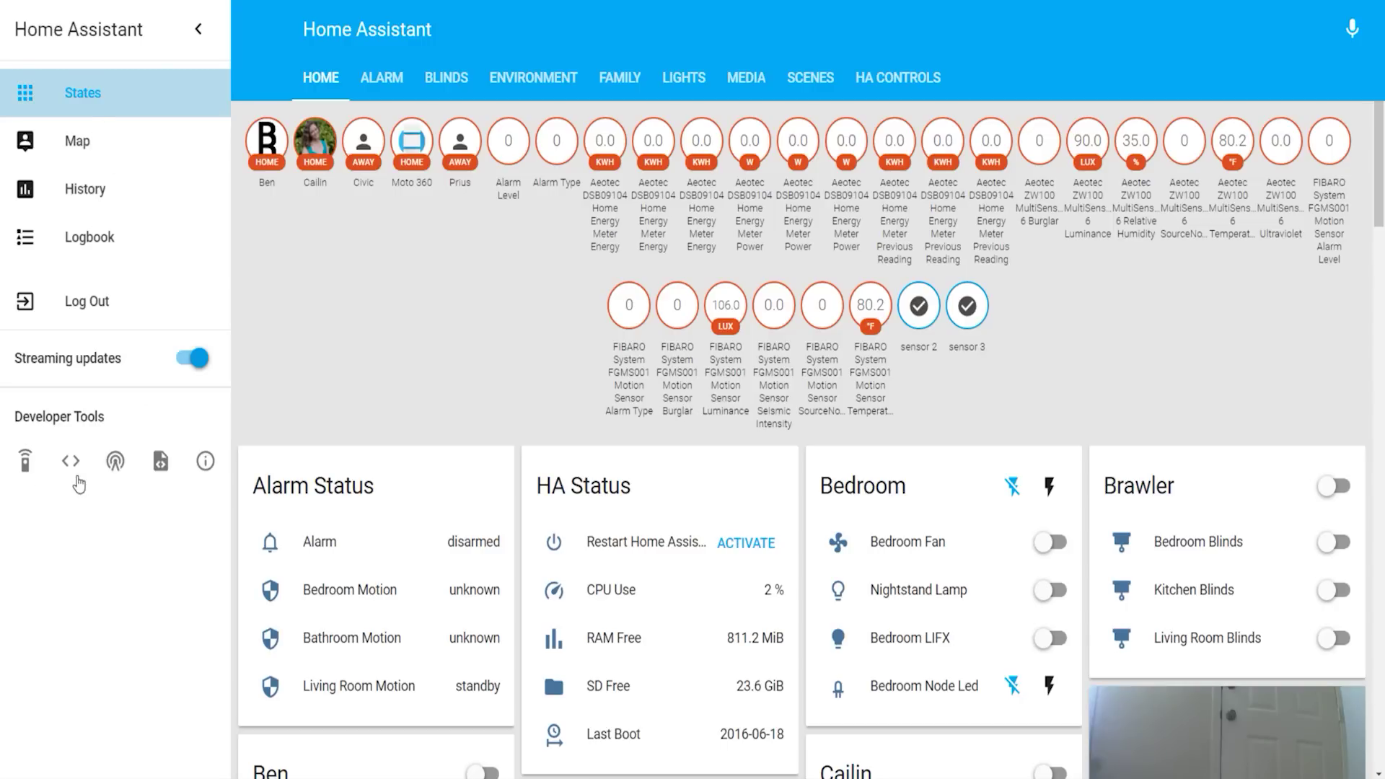
{"action": "left_click", "coordinate": [20, 463]}
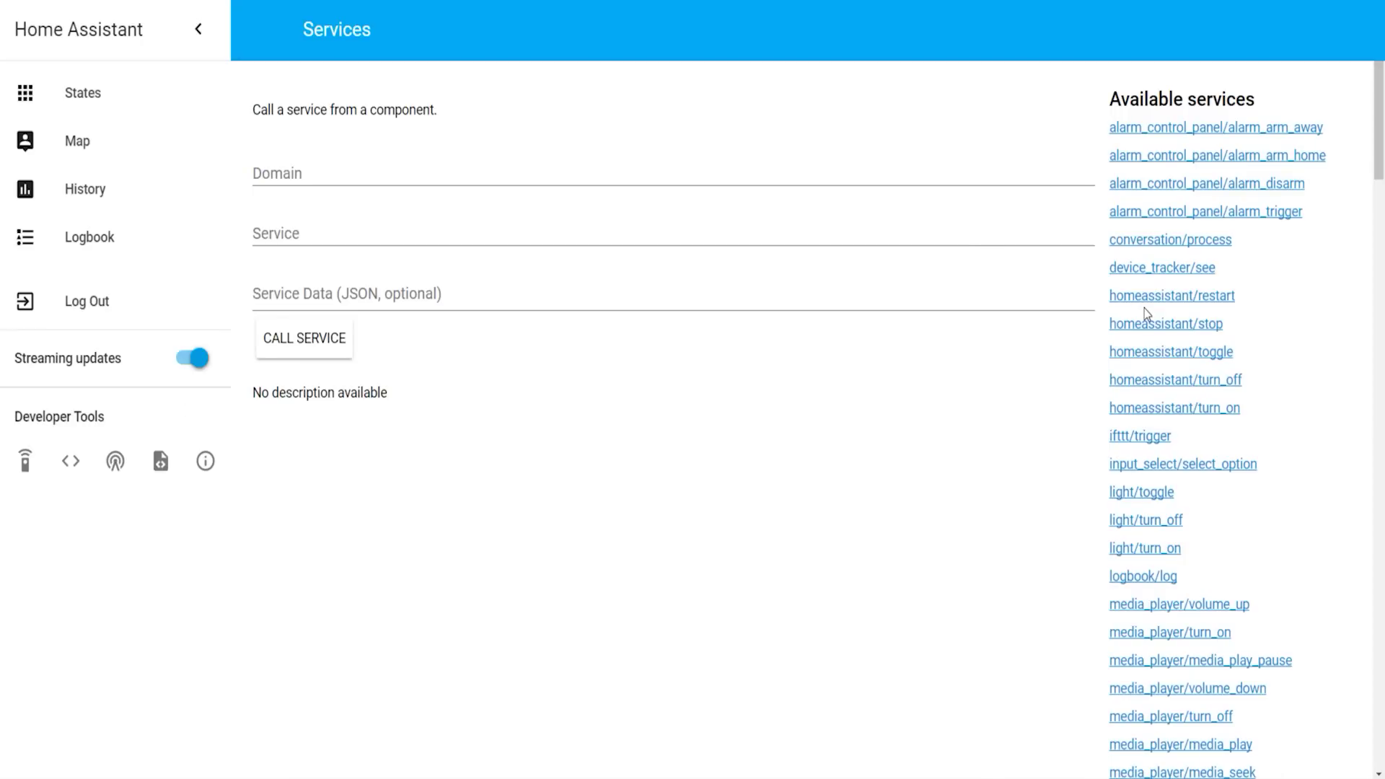
{"action": "left_click", "coordinate": [1166, 325]}
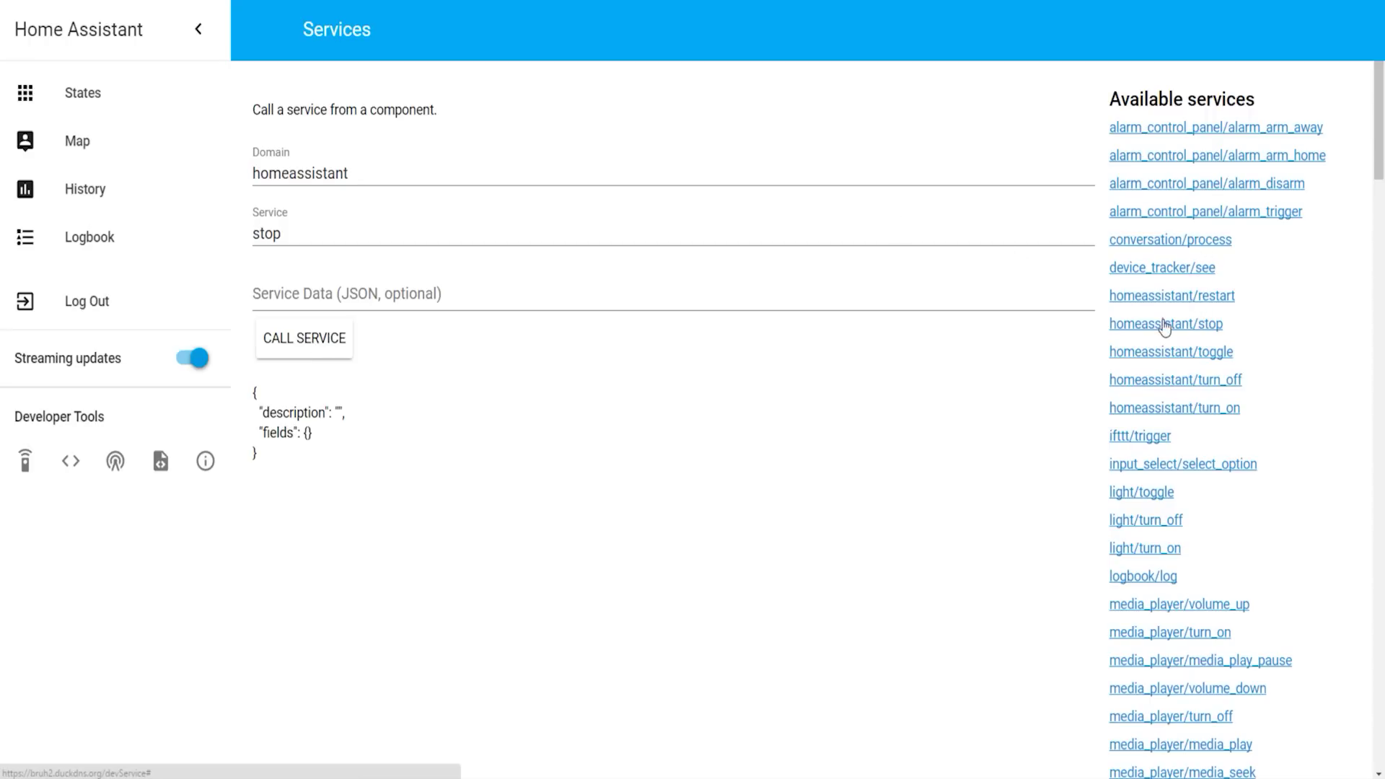
{"action": "left_click", "coordinate": [270, 357]}
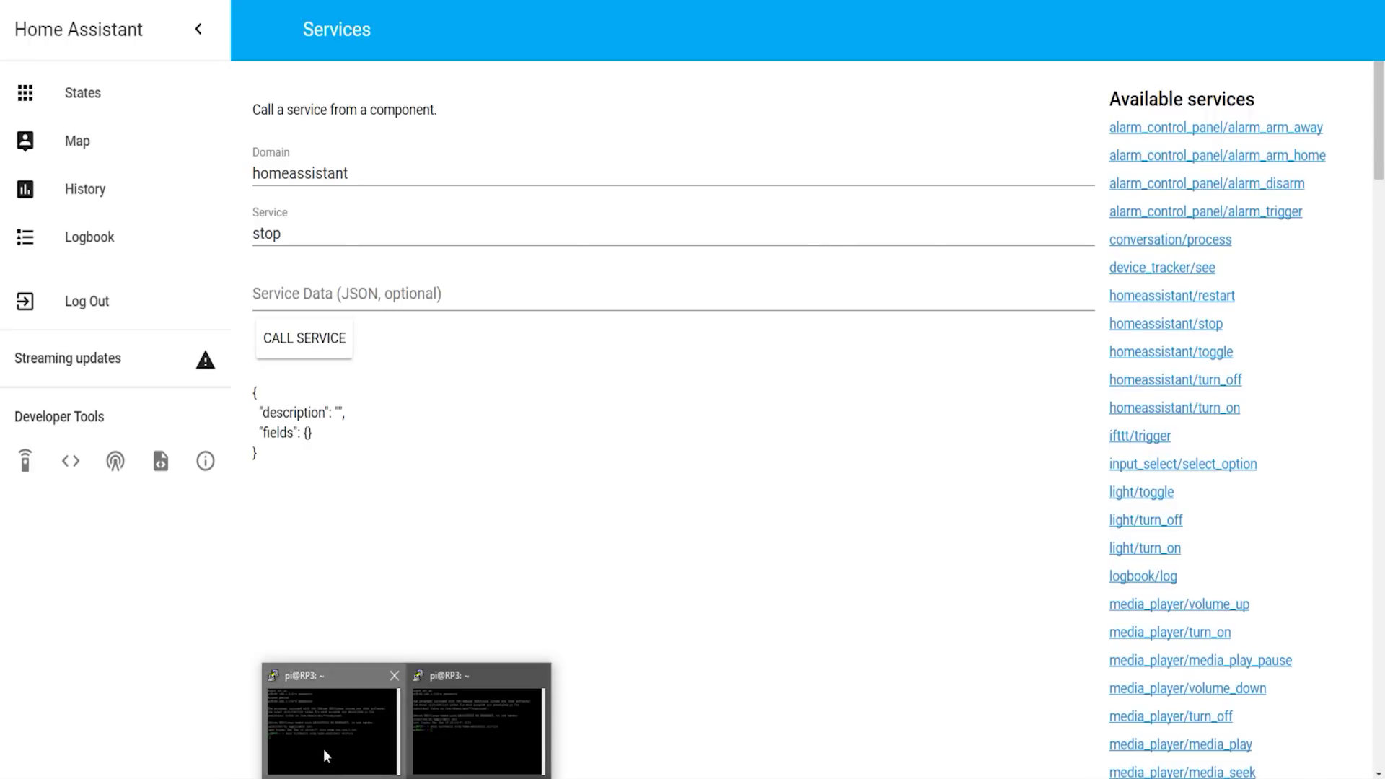
{"action": "left_click", "coordinate": [324, 751]}
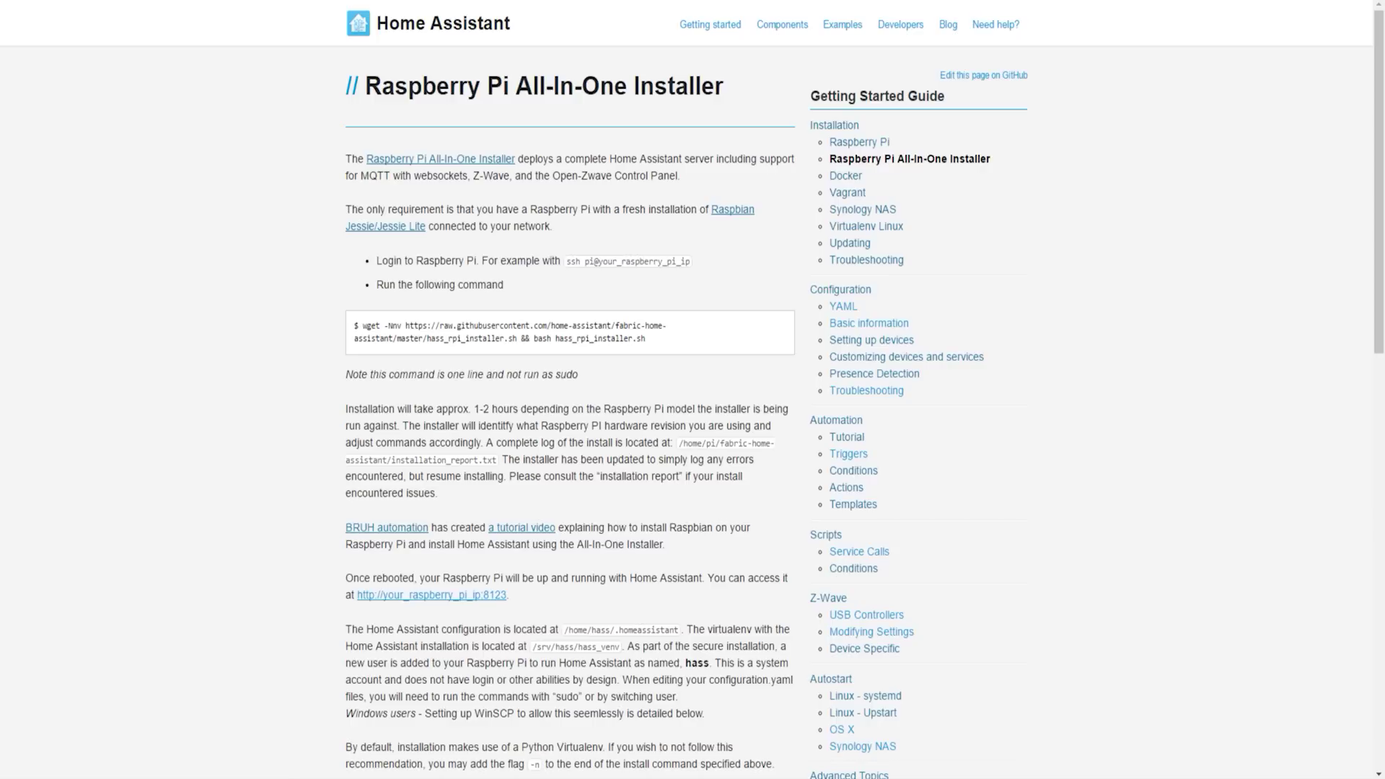
{"action": "scroll", "coordinate": [795, 322], "scroll_direction": "down", "scroll_amount": 20}
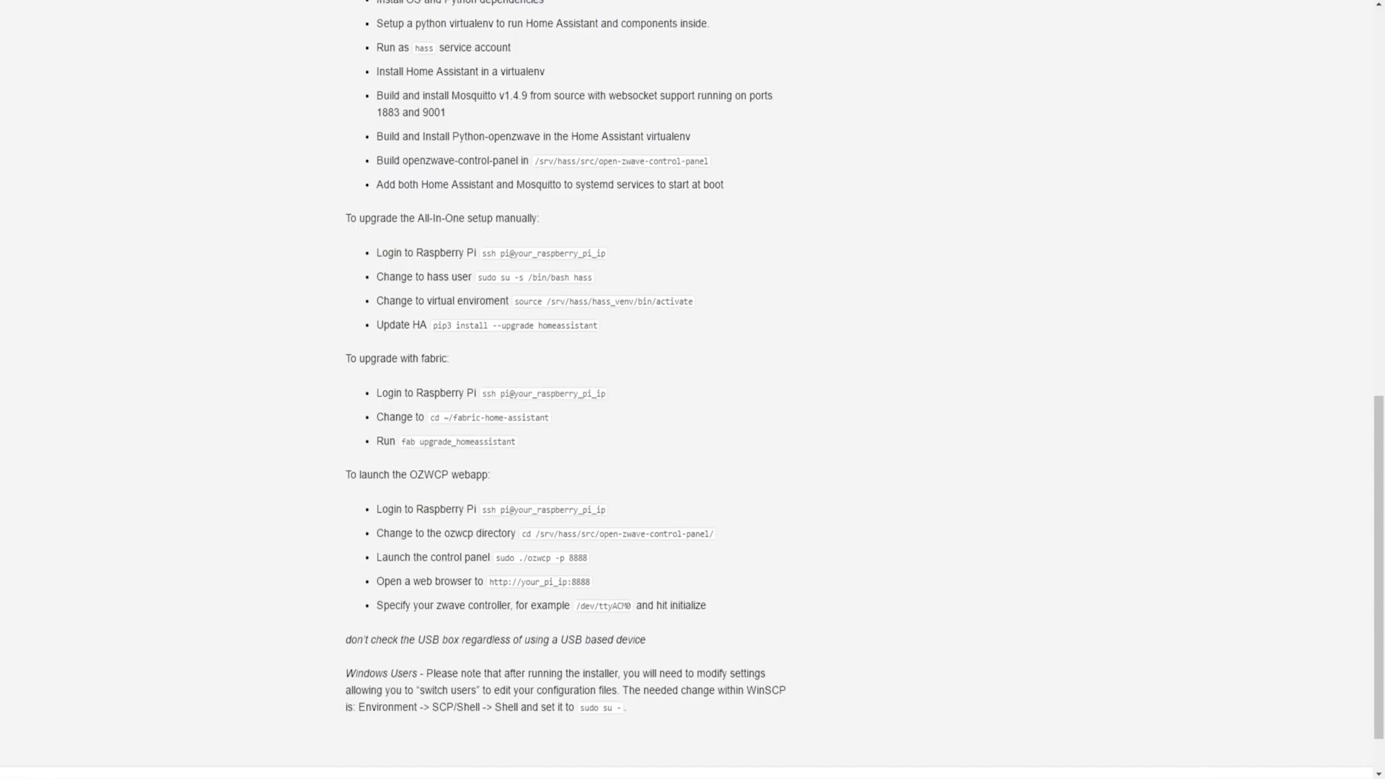
Change into /srv/hass/src/open-zwave-control-panel/ in PuTTY
{"action": "left_click_drag", "start_coordinate": [522, 534], "coordinate": [714, 534]}
{"action": "key", "text": "ctrl+c"}
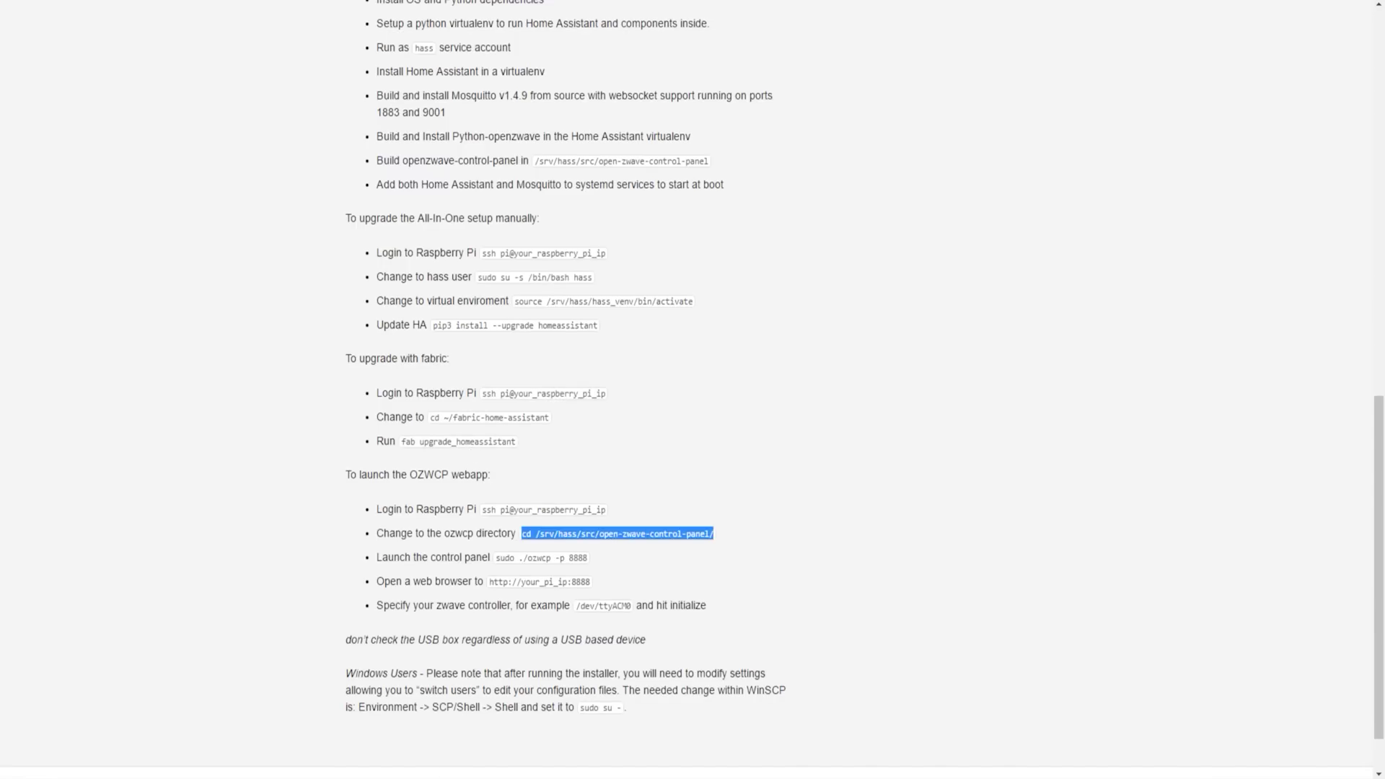
{"action": "key", "text": "alt+Tab"}
{"action": "key", "text": "shift+Insert"}
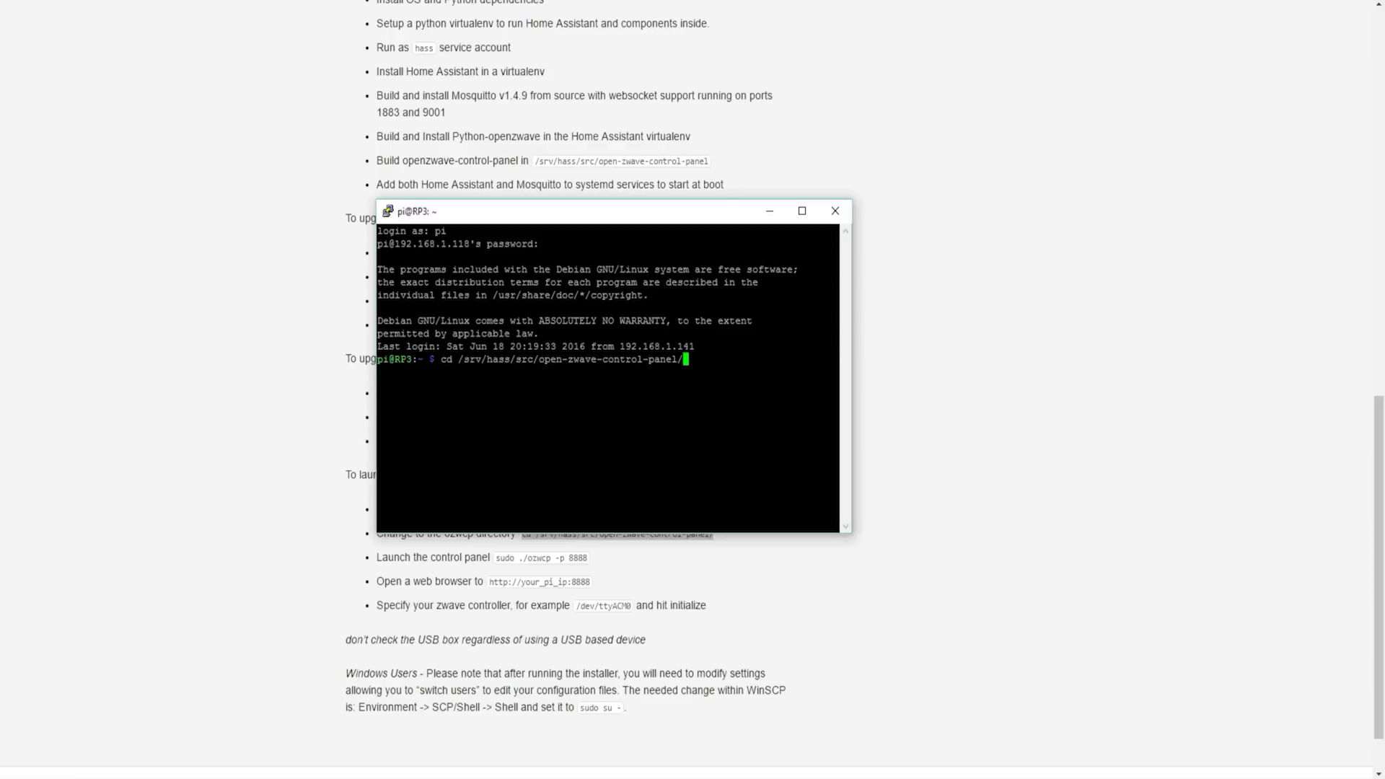
{"action": "key", "text": "Return"}
Launch the control panel web server with sudo ./ozwcp -p 8888
{"action": "left_click", "coordinate": [1008, 447]}
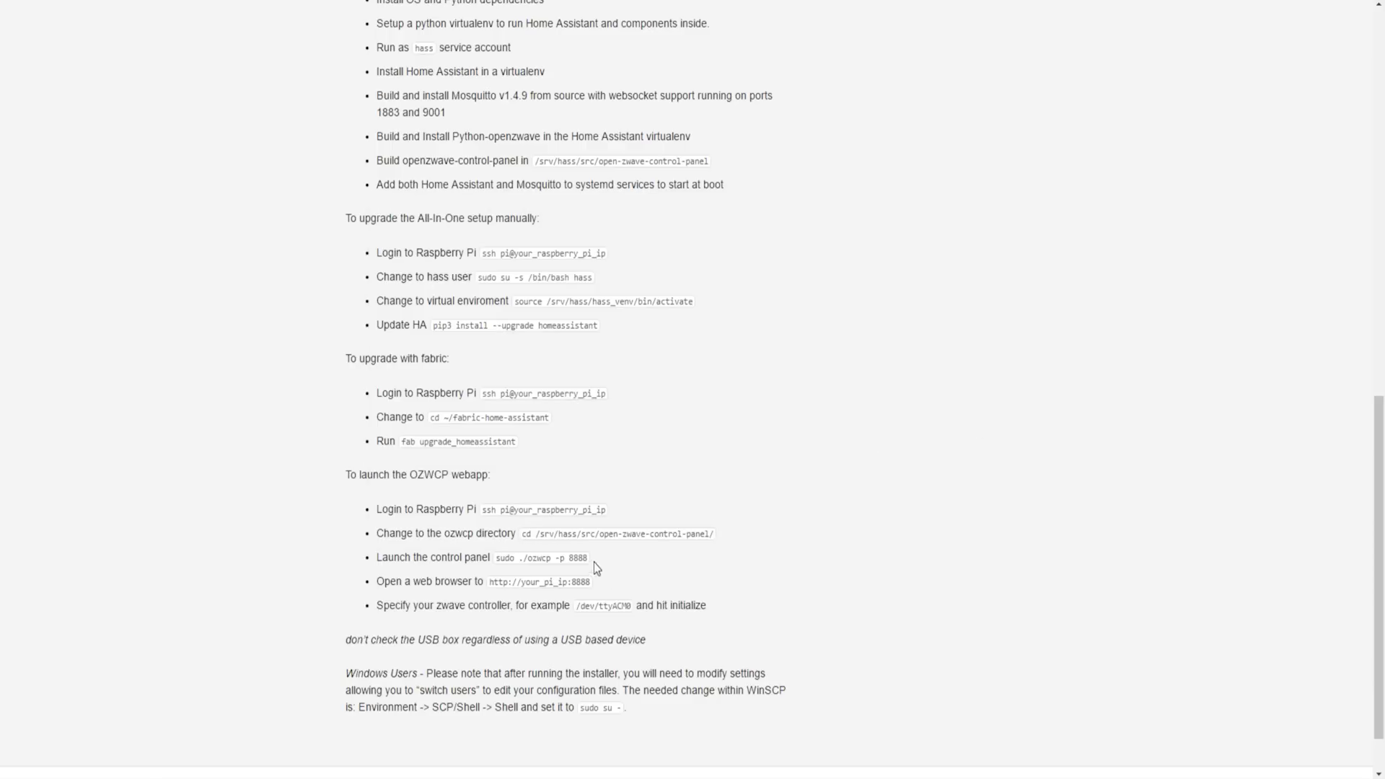
{"action": "left_click_drag", "start_coordinate": [593, 562], "coordinate": [496, 557]}
{"action": "key", "text": "alt+Tab"}
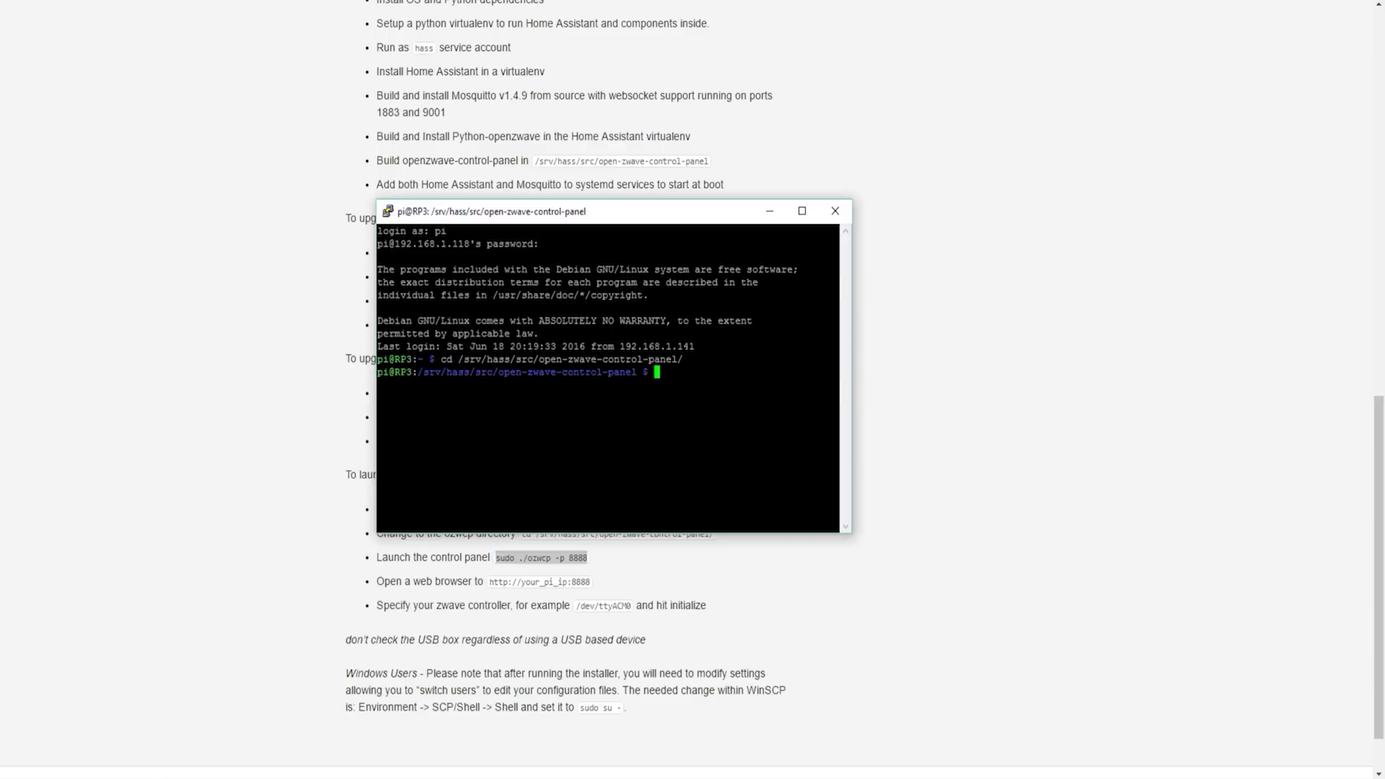
{"action": "type", "text": "sudo ./ozwcp -p 8888"}
{"action": "key", "text": "Return"}
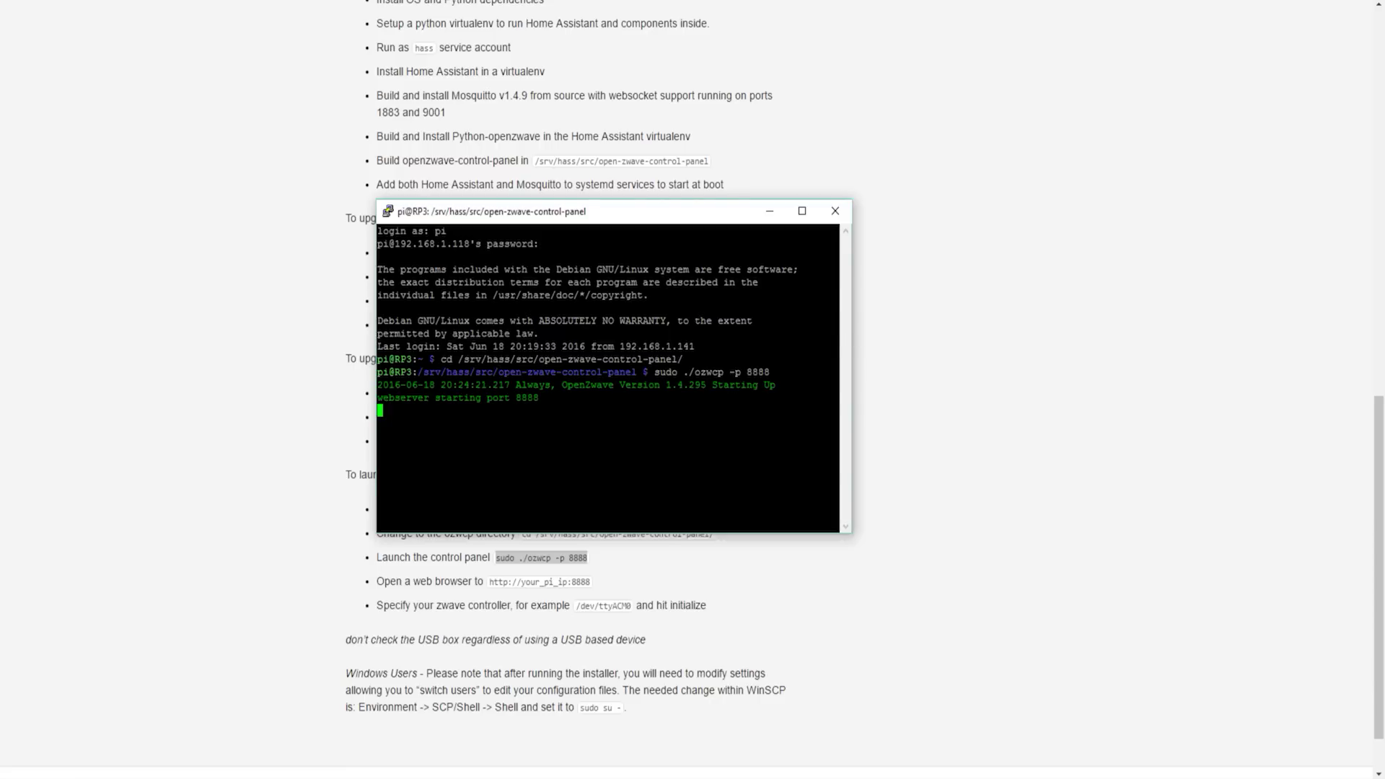
{"action": "type", "text": "192.168.1.1"}
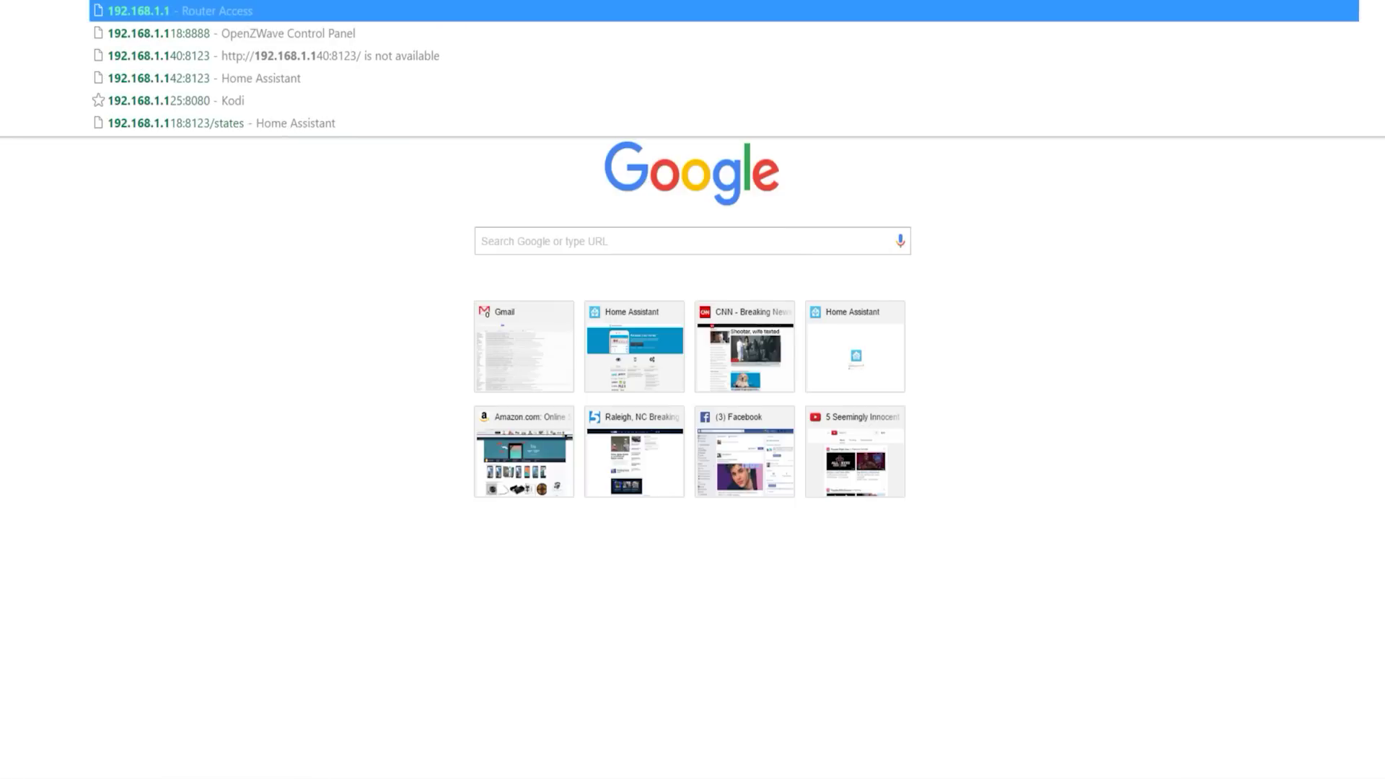
{"action": "type", "text": "18:"}
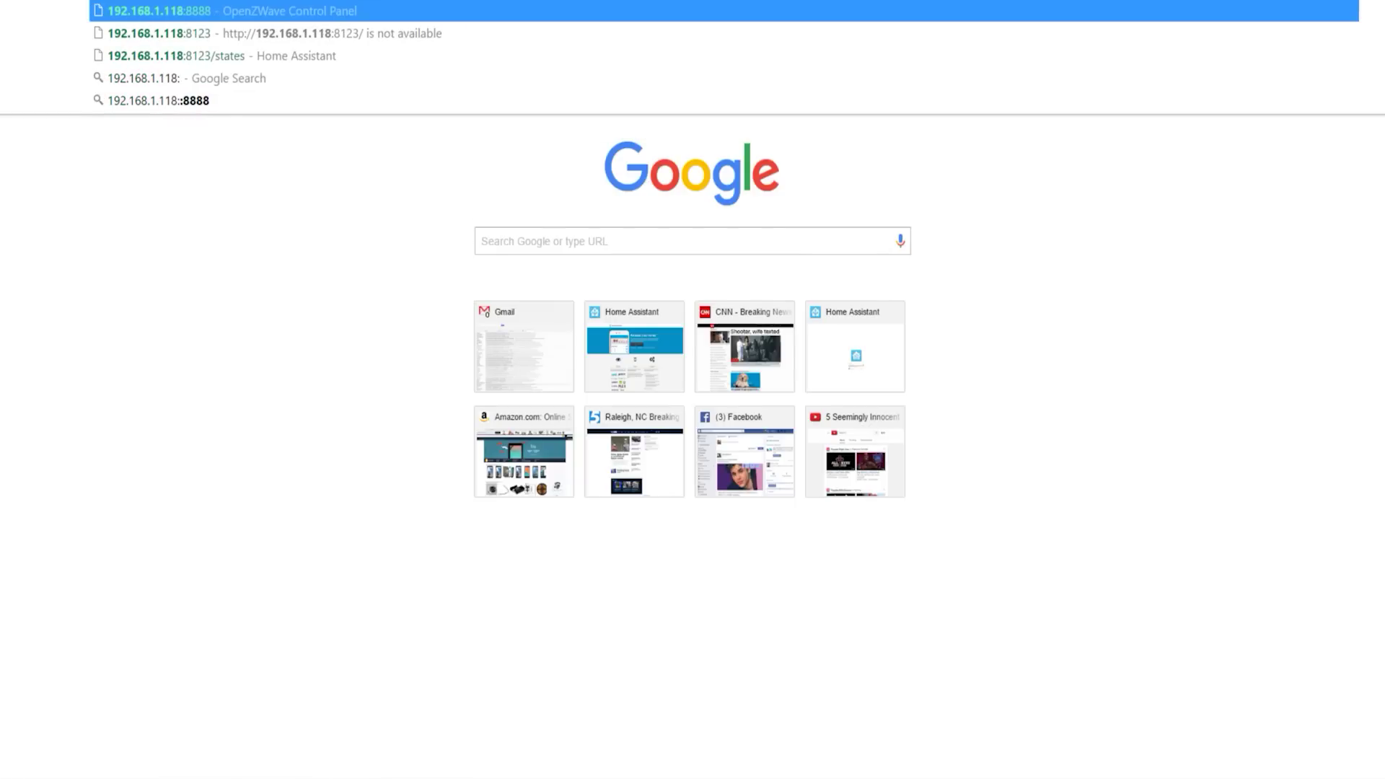
{"action": "type", "text": "8888"}
Load the OpenZWave Control Panel page and initialize the controller on /dev/ttyACM0
{"action": "key", "text": "Return"}
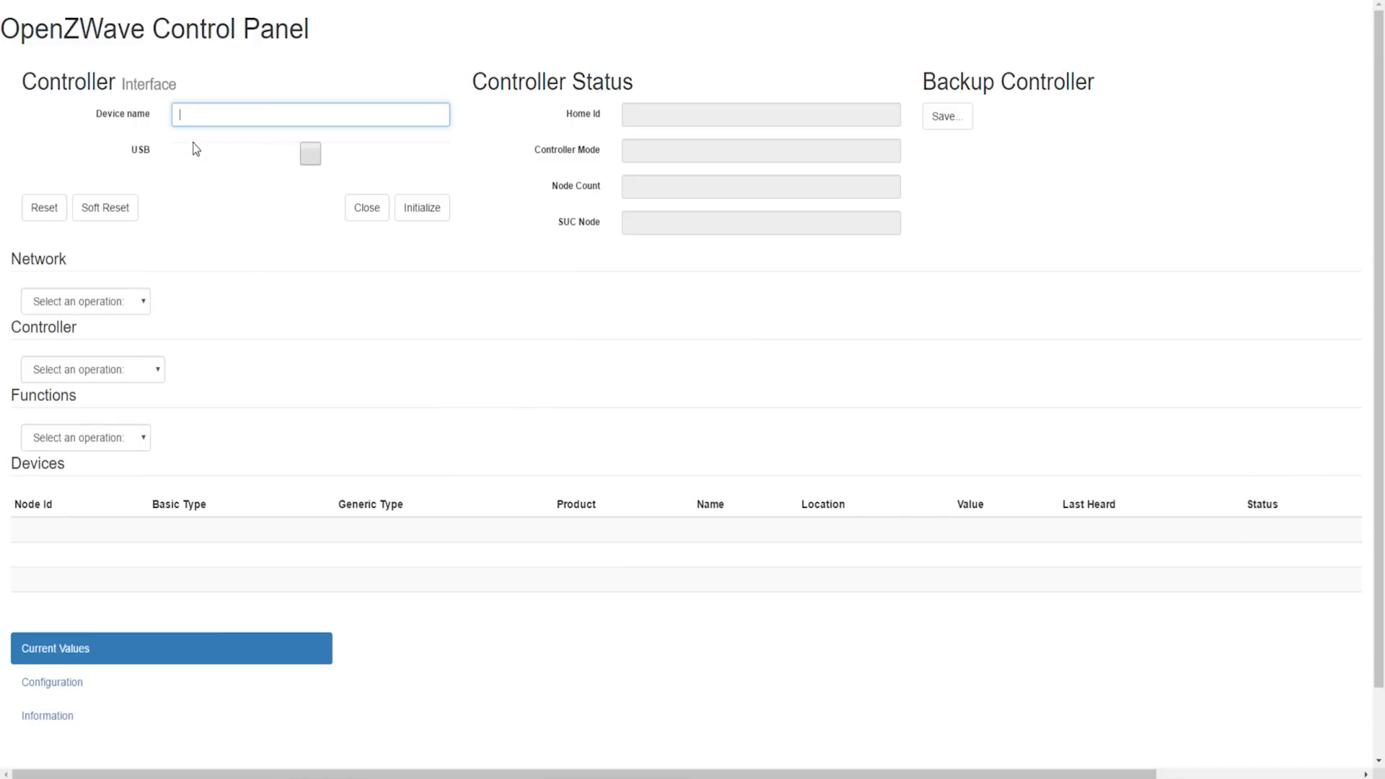
{"action": "type", "text": "/dev/ttyACM0"}
{"action": "left_click", "coordinate": [430, 216]}
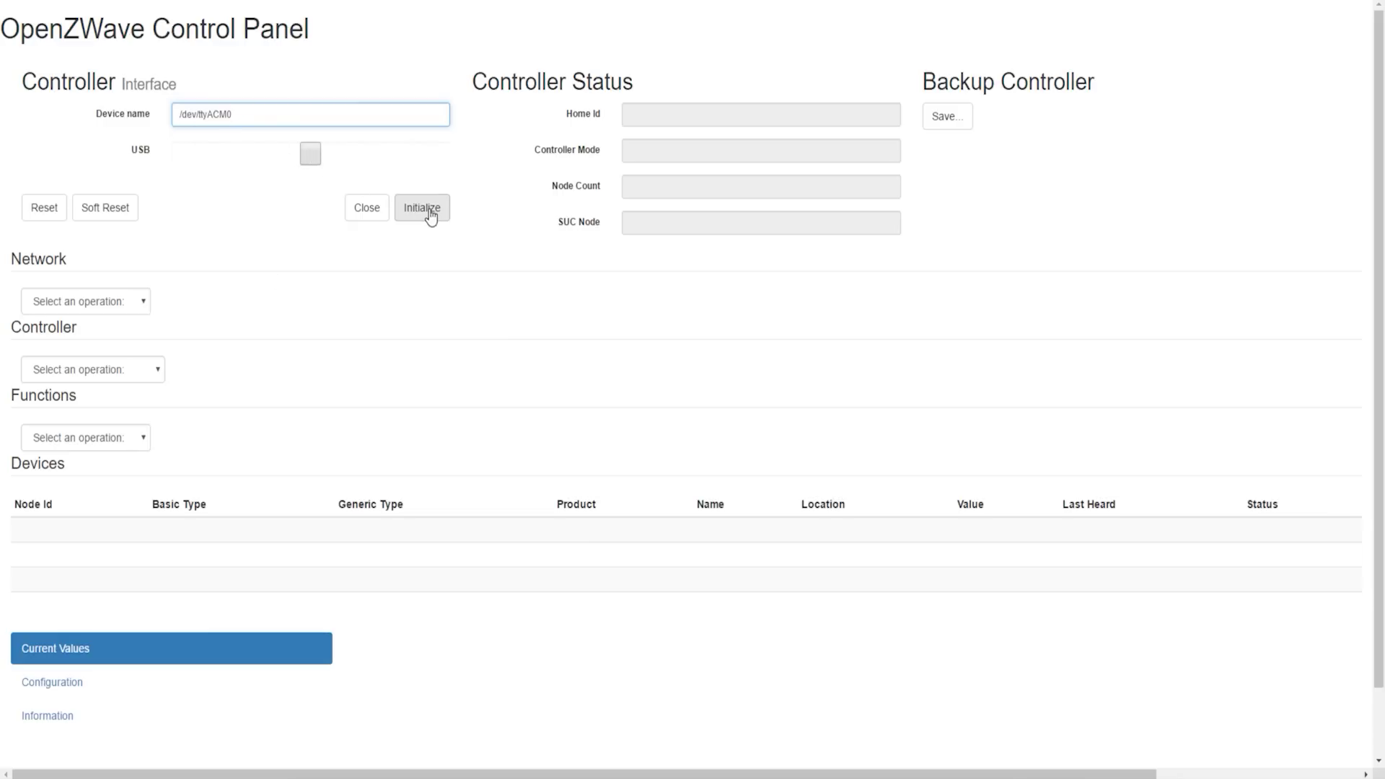
{"action": "scroll", "coordinate": [206, 440], "scroll_direction": "down", "scroll_amount": 5}
{"action": "scroll", "coordinate": [206, 441], "scroll_direction": "down", "scroll_amount": 2}
{"action": "scroll", "coordinate": [237, 302], "scroll_direction": "down", "scroll_amount": 1}
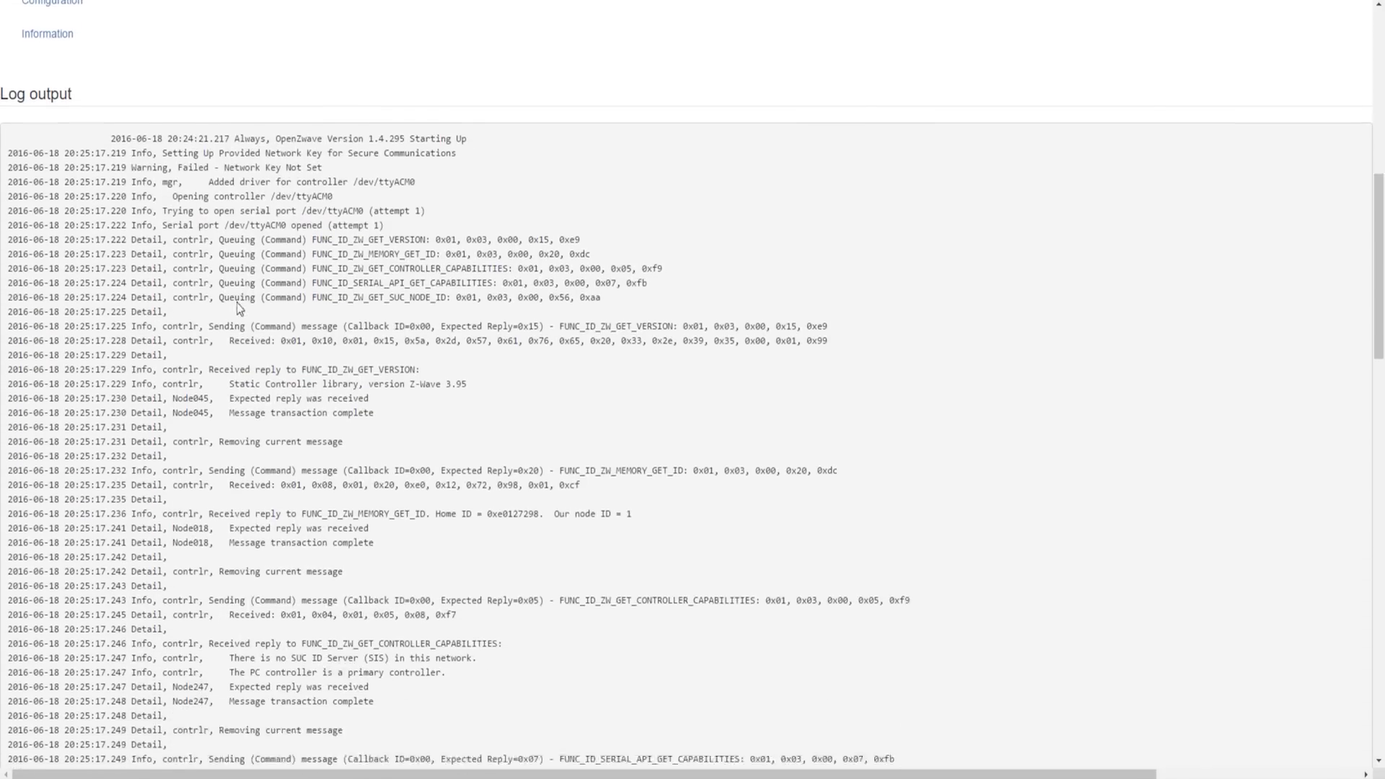
{"action": "scroll", "coordinate": [237, 302], "scroll_direction": "down", "scroll_amount": 3}
{"action": "scroll", "coordinate": [237, 304], "scroll_direction": "down", "scroll_amount": 3}
{"action": "scroll", "coordinate": [237, 304], "scroll_direction": "down", "scroll_amount": 3}
{"action": "scroll", "coordinate": [236, 305], "scroll_direction": "down", "scroll_amount": 2}
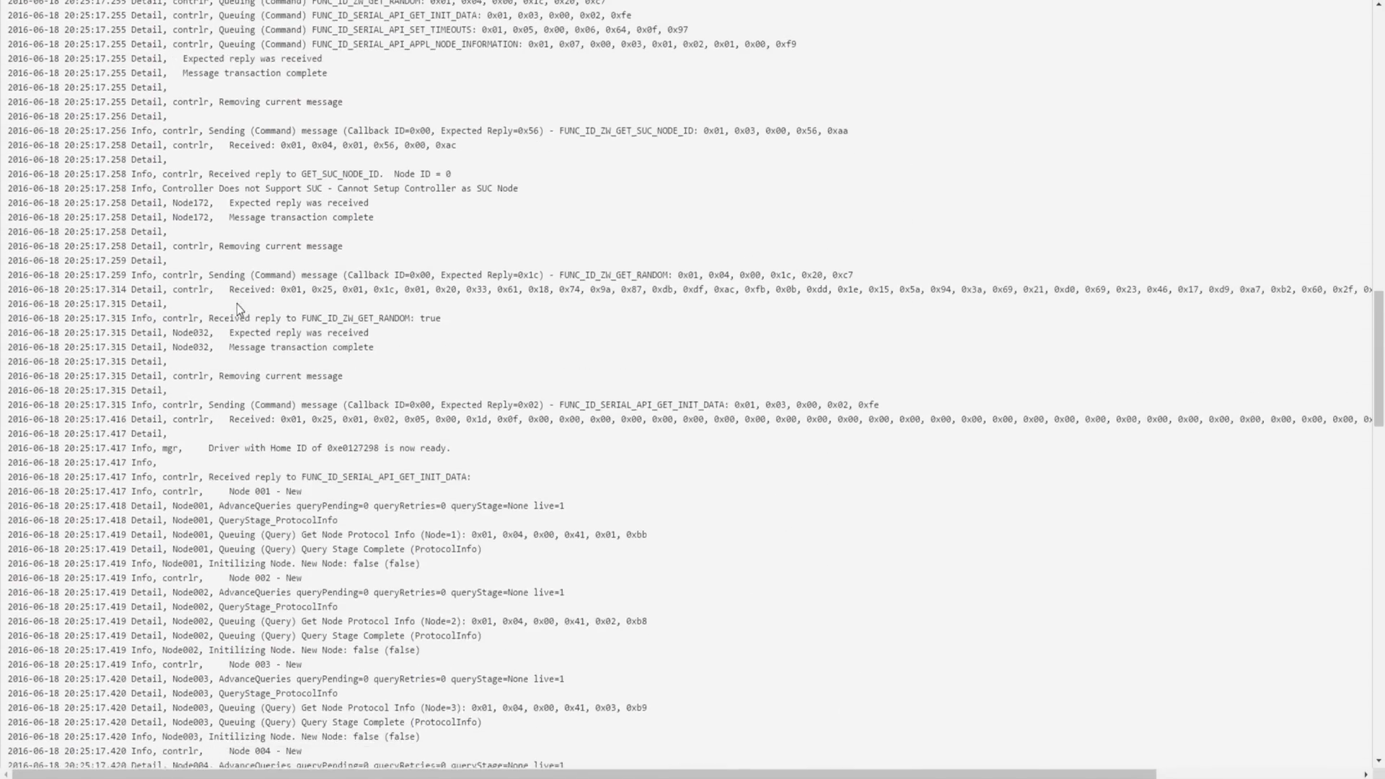
{"action": "scroll", "coordinate": [237, 303], "scroll_direction": "down", "scroll_amount": 3}
{"action": "scroll", "coordinate": [237, 303], "scroll_direction": "down", "scroll_amount": 3}
{"action": "scroll", "coordinate": [240, 304], "scroll_direction": "up", "scroll_amount": 15}
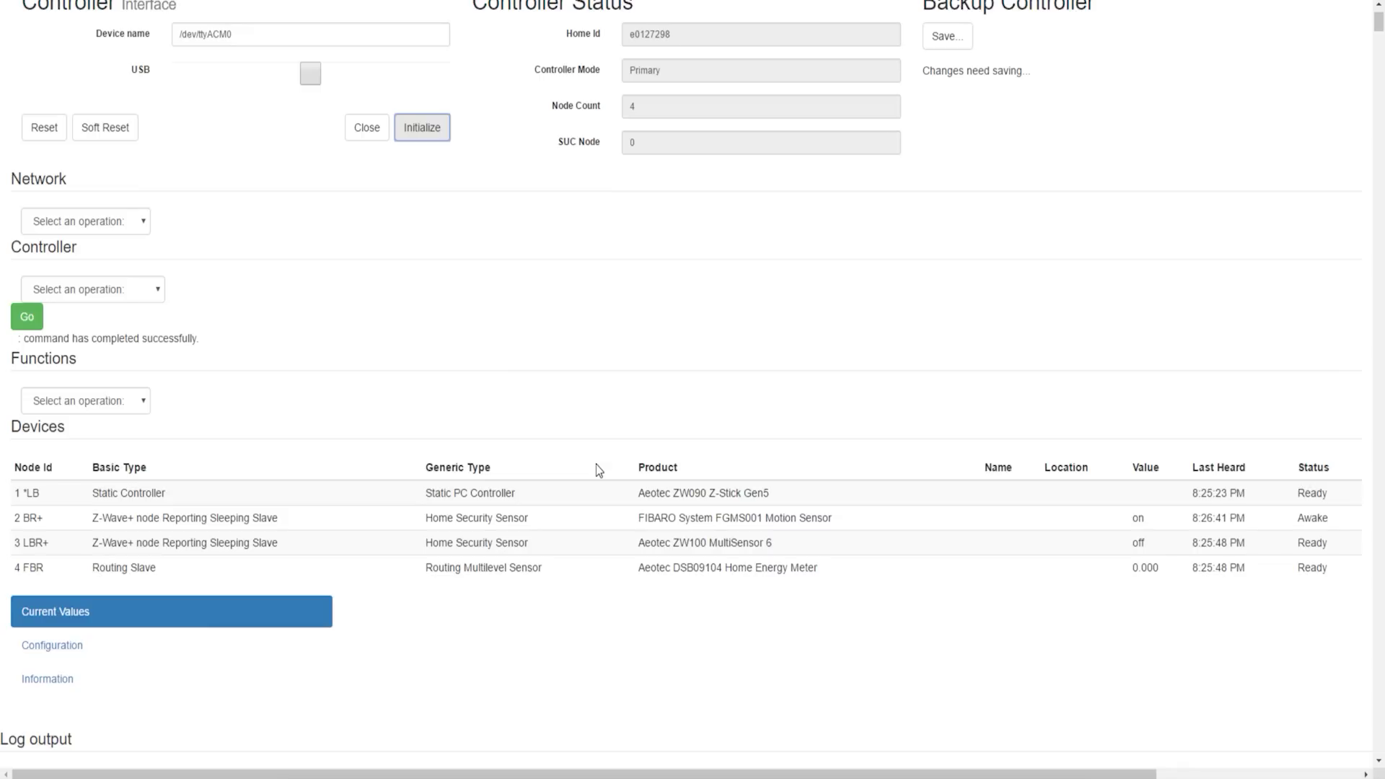
Select node 2, the FIBARO Motion Sensor, and show its configuration parameters
{"action": "left_click", "coordinate": [53, 524]}
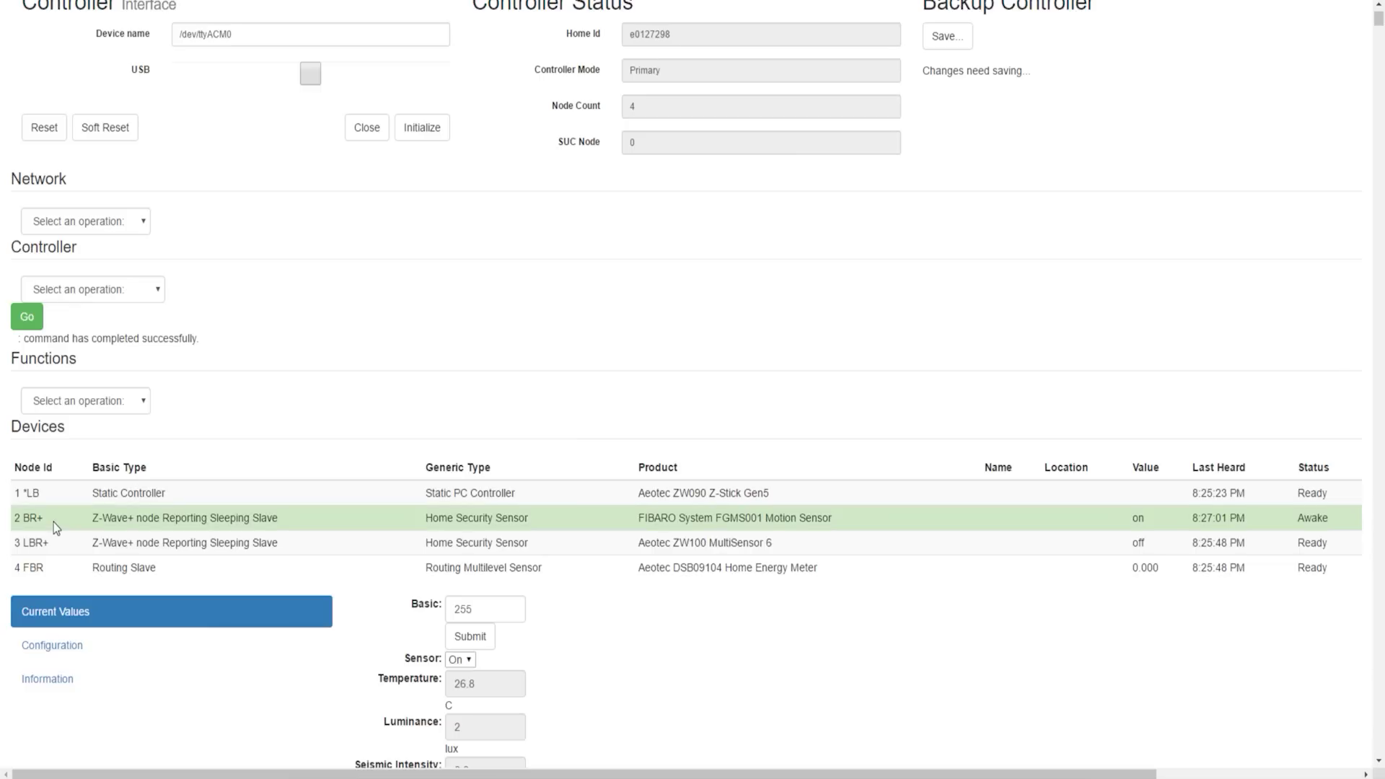
{"action": "left_click", "coordinate": [60, 656]}
{"action": "scroll", "coordinate": [667, 600], "scroll_direction": "down", "scroll_amount": 3}
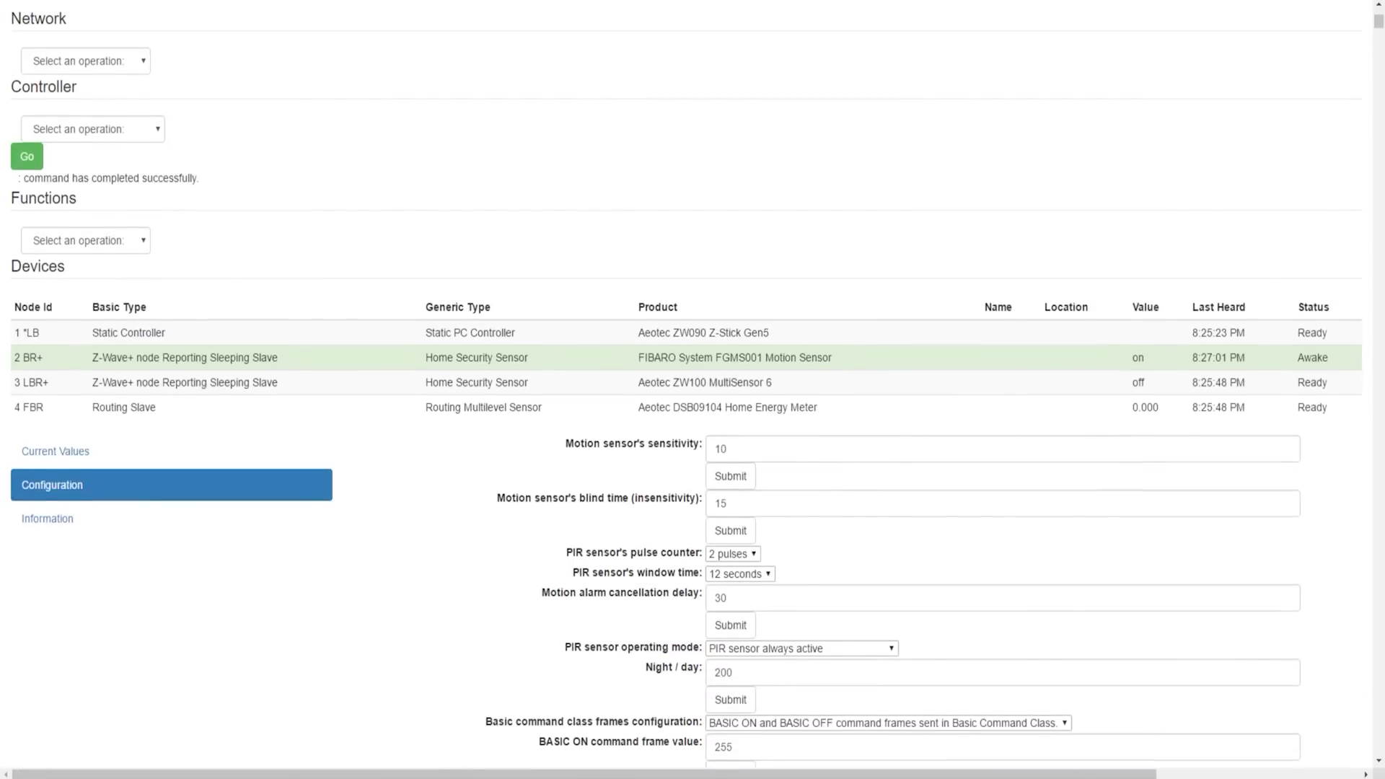
{"action": "scroll", "coordinate": [737, 505], "scroll_direction": "down", "scroll_amount": 2}
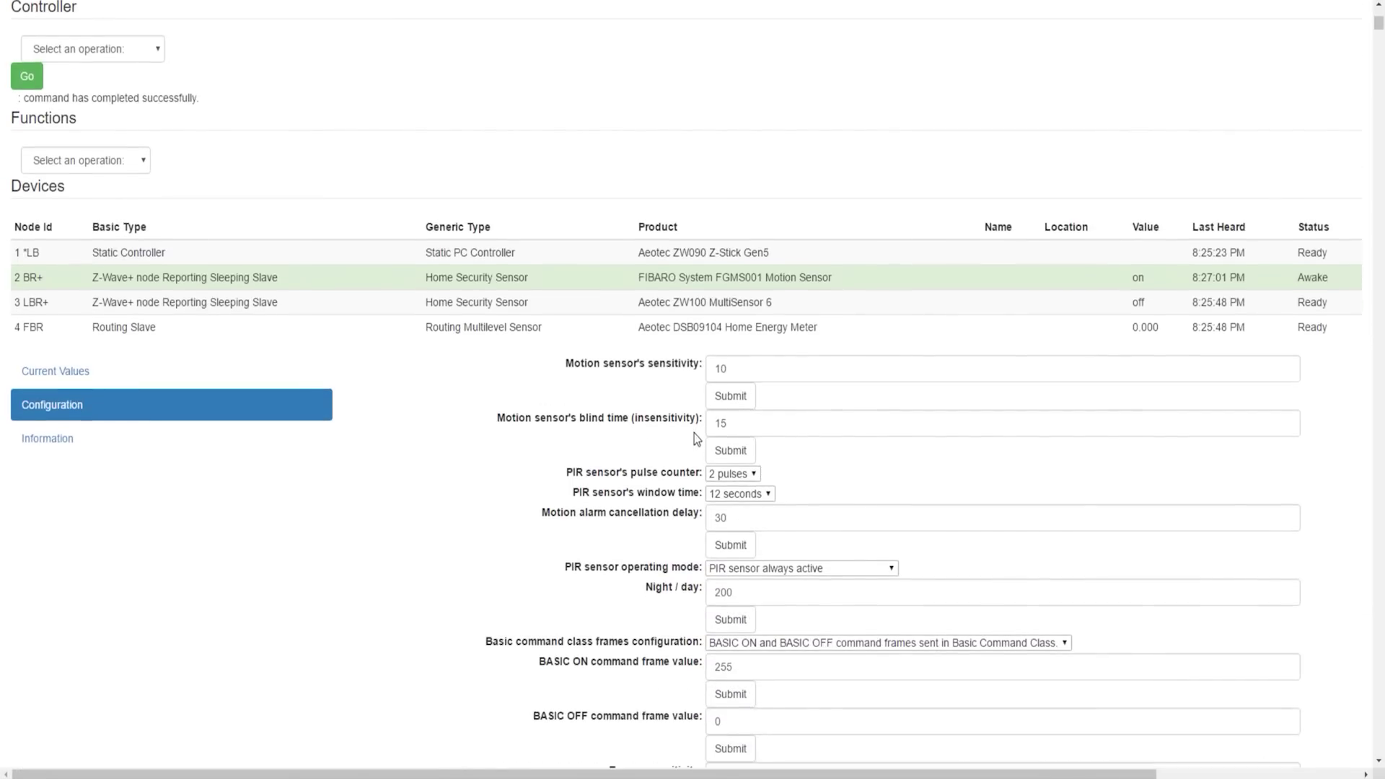
{"action": "scroll", "coordinate": [887, 498], "scroll_direction": "down", "scroll_amount": 2}
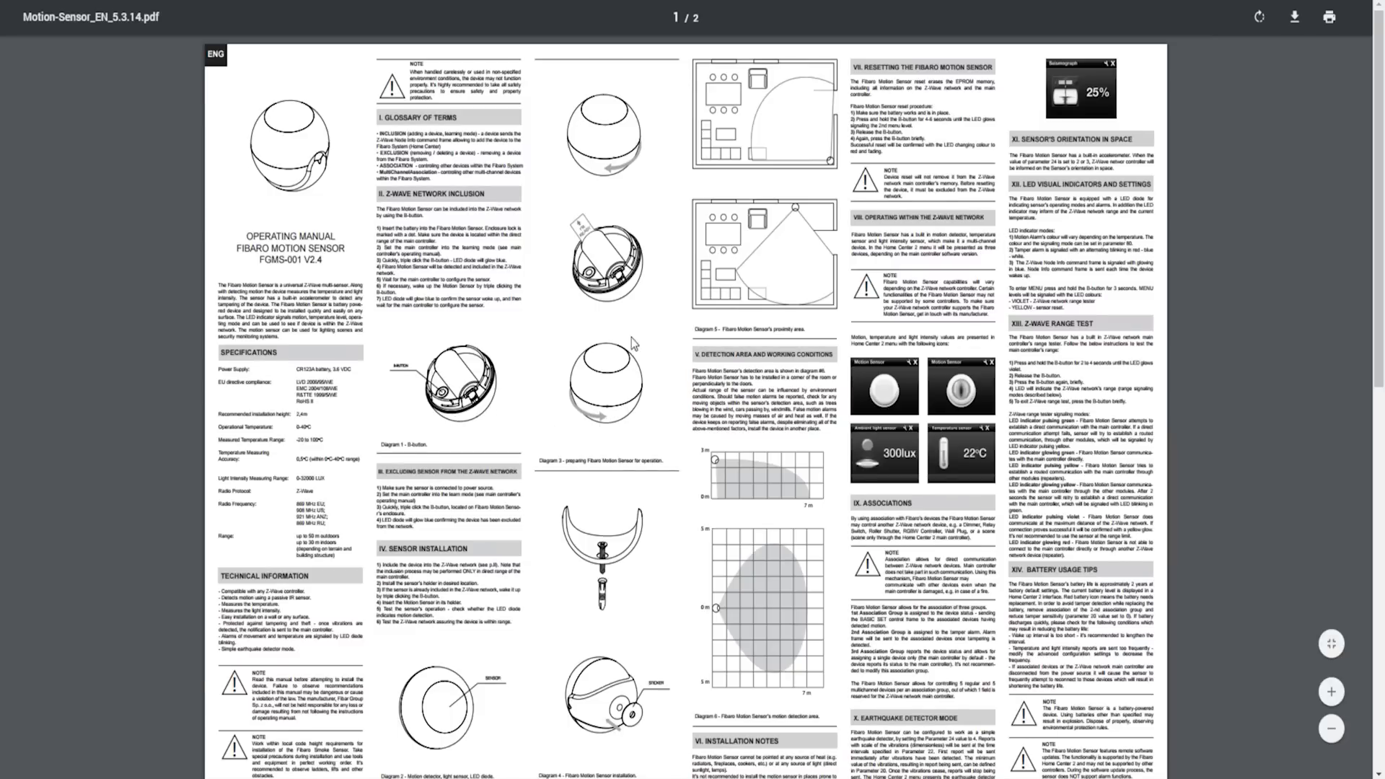
{"action": "scroll", "coordinate": [631, 338], "scroll_direction": "down", "scroll_amount": 5}
{"action": "scroll", "coordinate": [638, 303], "scroll_direction": "down", "scroll_amount": 3}
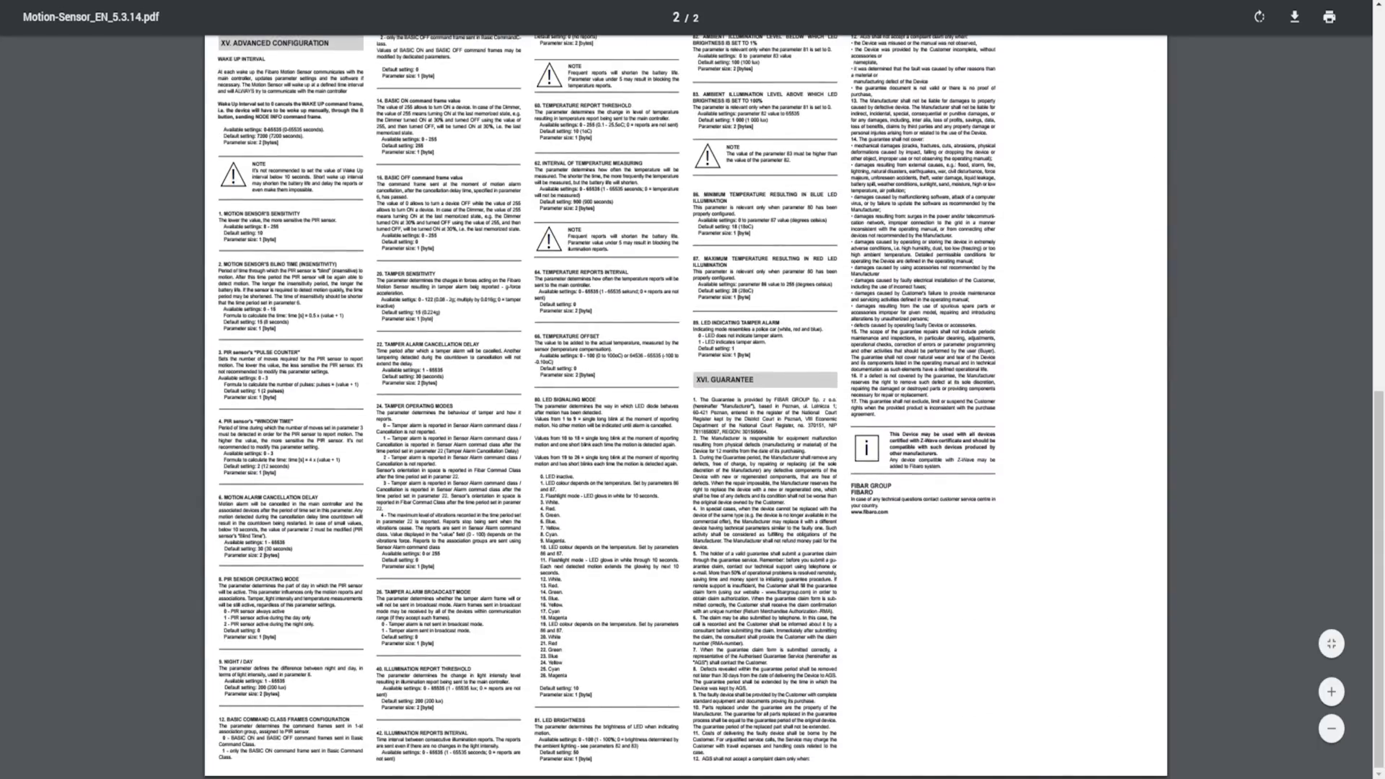
Zoom in on page 2 of the Fibaro manual to read section XV. Advanced Configuration
{"action": "key", "text": "ctrl+plus"}
{"action": "key", "text": "ctrl+plus"}
{"action": "key", "text": "ctrl+plus"}
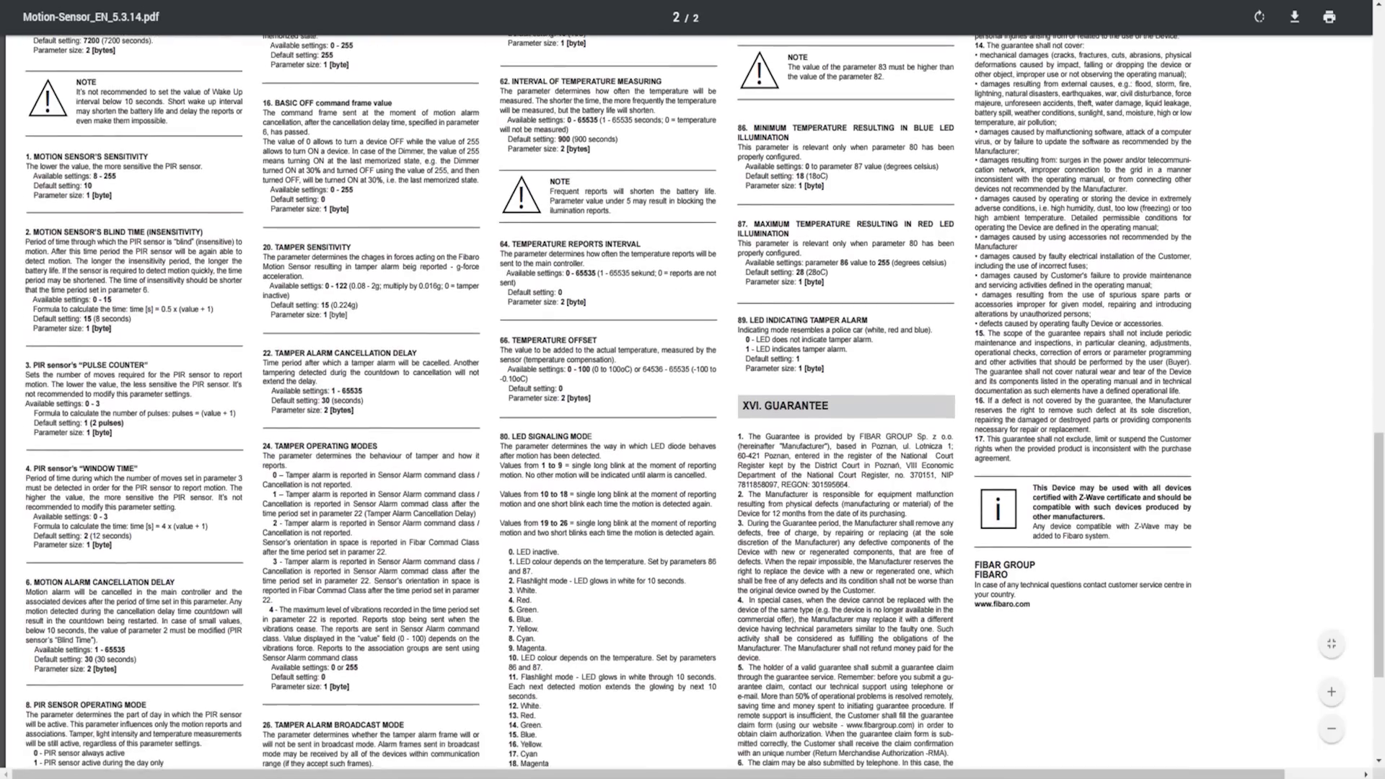
{"action": "scroll", "coordinate": [639, 575], "scroll_direction": "down", "scroll_amount": 3}
{"action": "scroll", "coordinate": [637, 573], "scroll_direction": "down", "scroll_amount": 1}
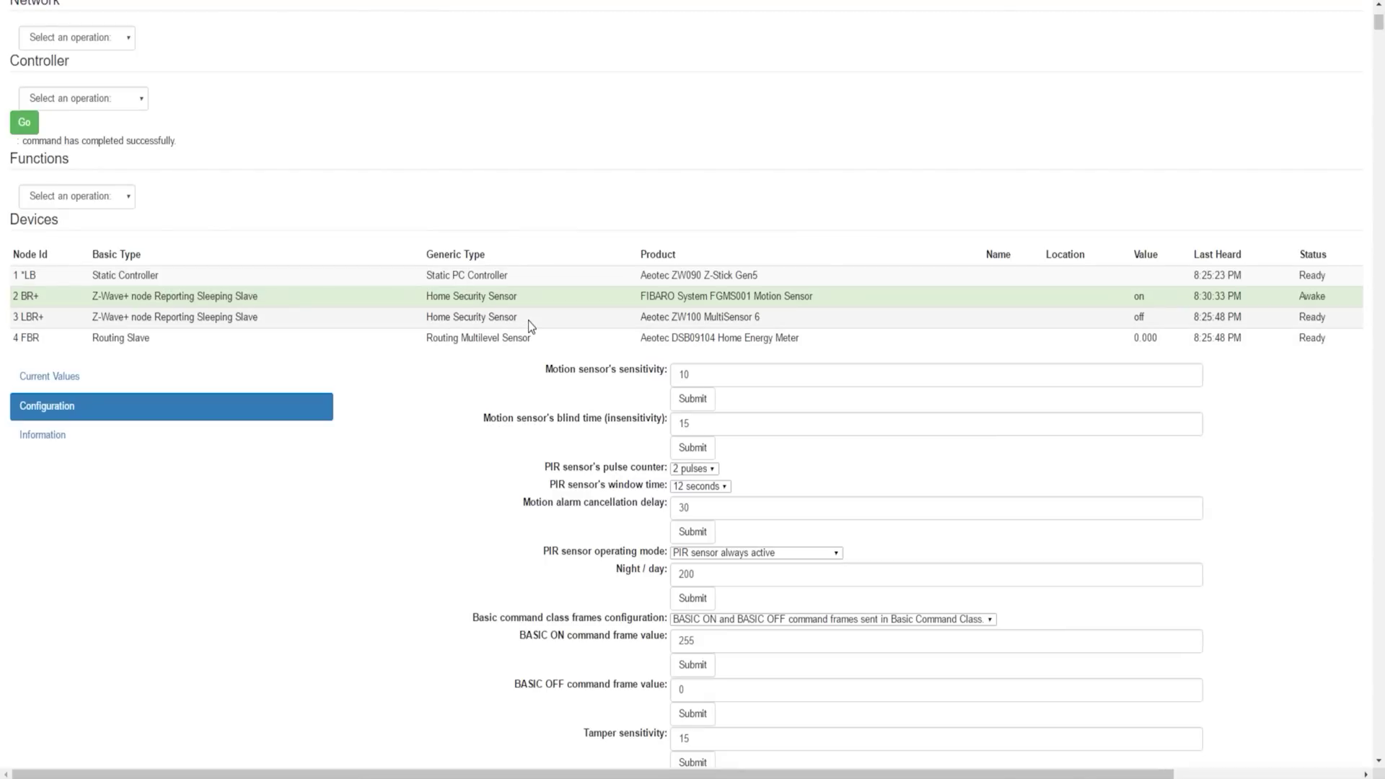
Set the node 3 Aeotec MultiSensor 6 Command Options to Binary Sensor Report
{"action": "left_click", "coordinate": [529, 321]}
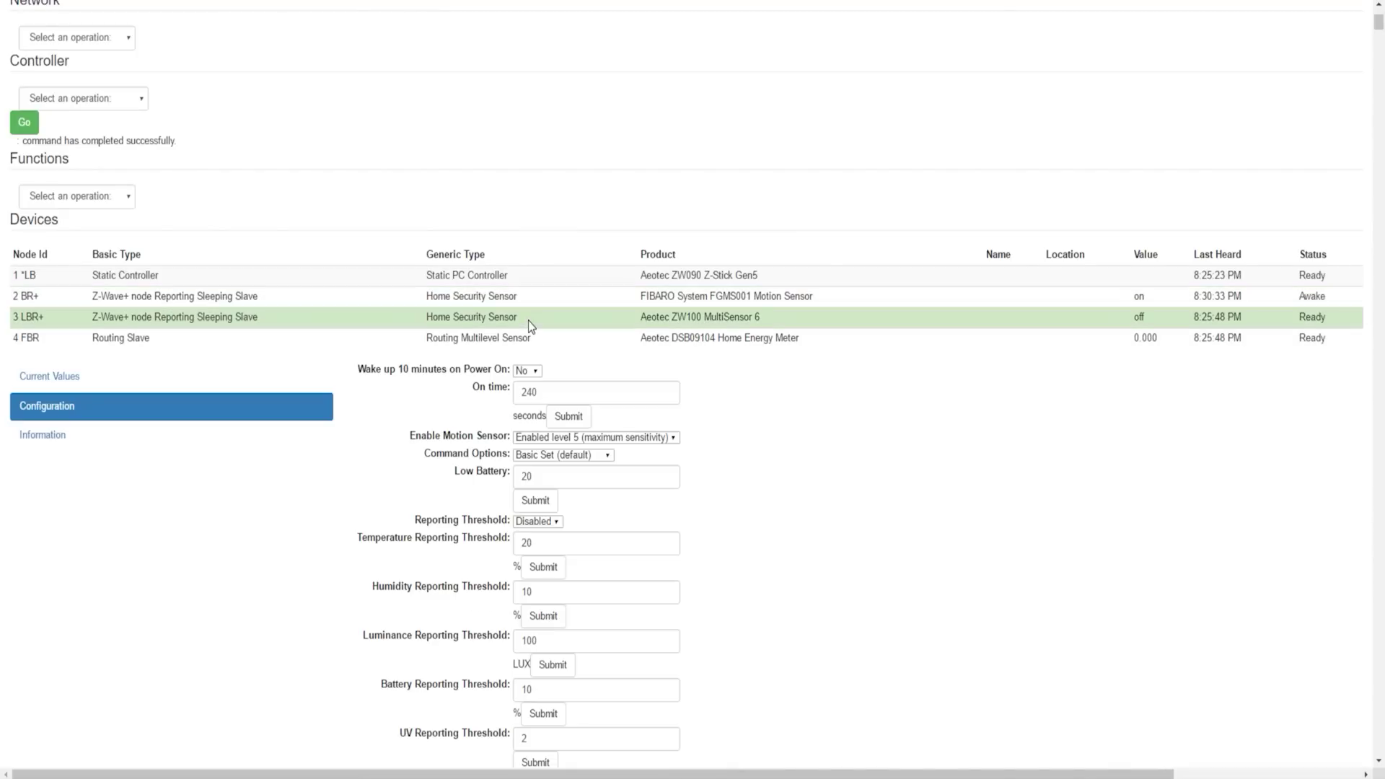
{"action": "left_click", "coordinate": [594, 458]}
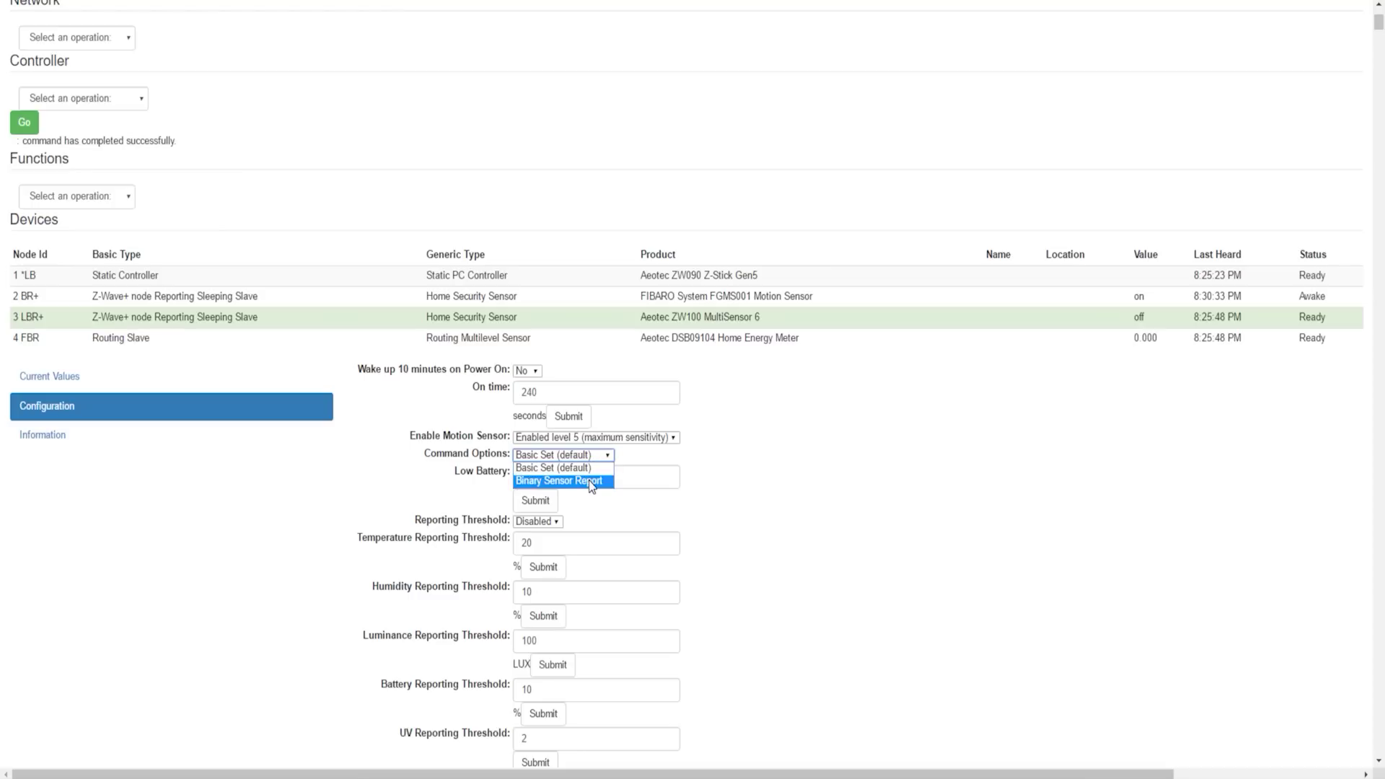
{"action": "left_click", "coordinate": [591, 483]}
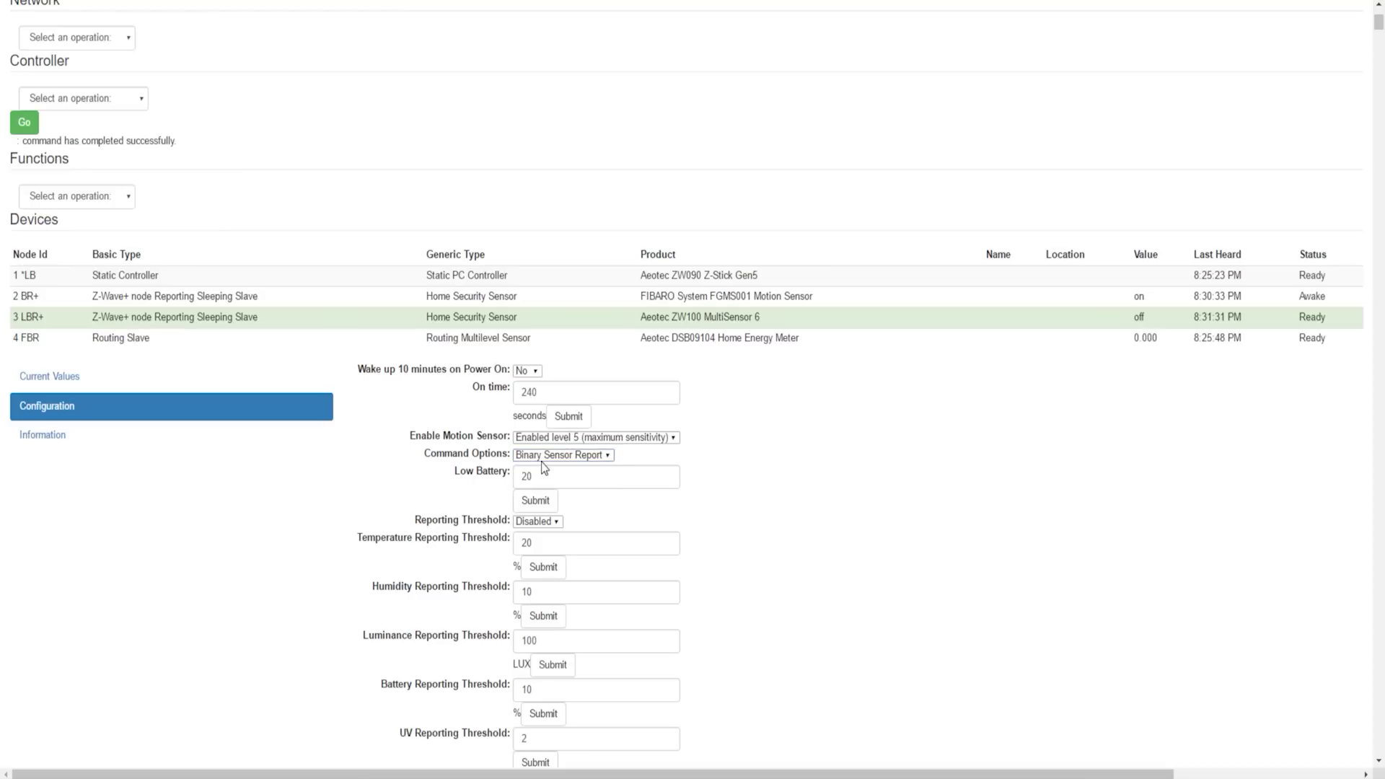
{"action": "scroll", "coordinate": [445, 359], "scroll_direction": "up", "scroll_amount": 3}
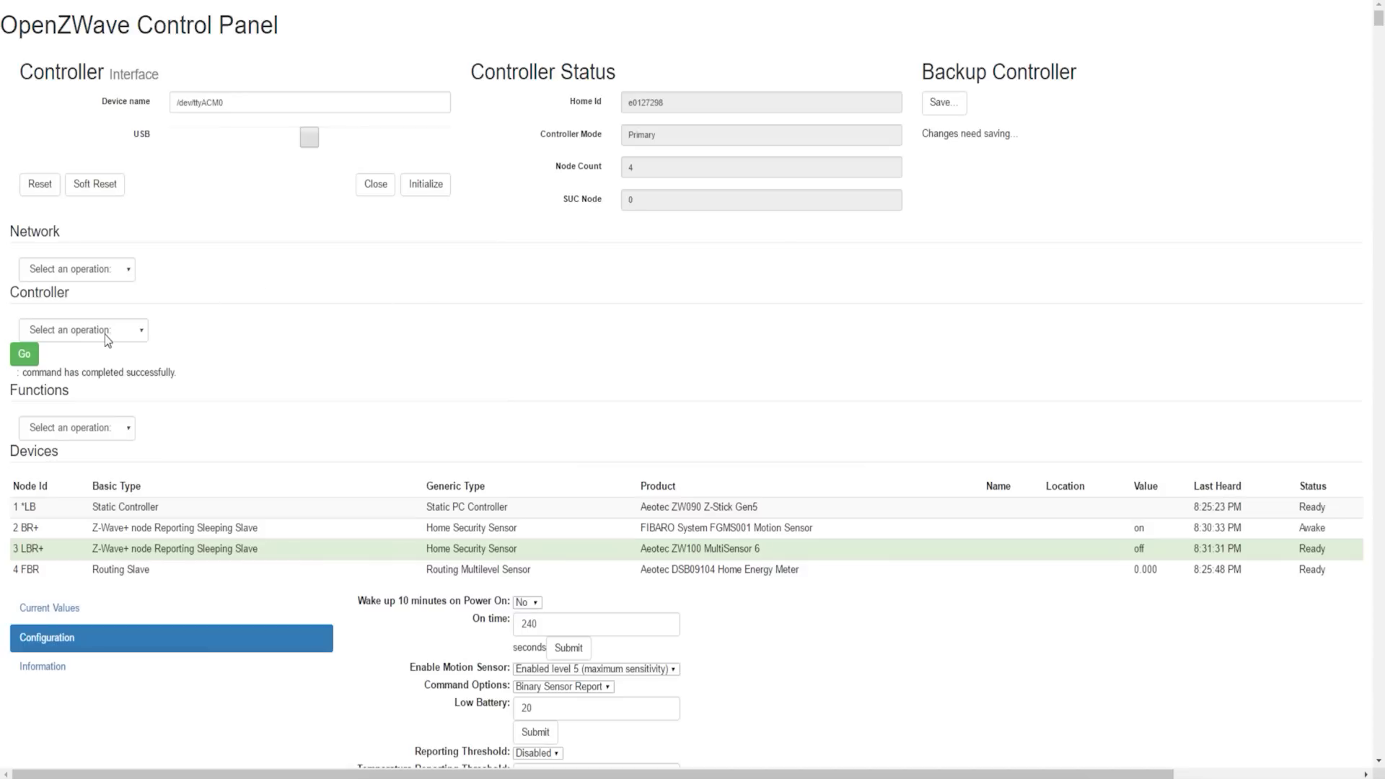
{"action": "left_click", "coordinate": [121, 277]}
{"action": "left_click", "coordinate": [122, 328]}
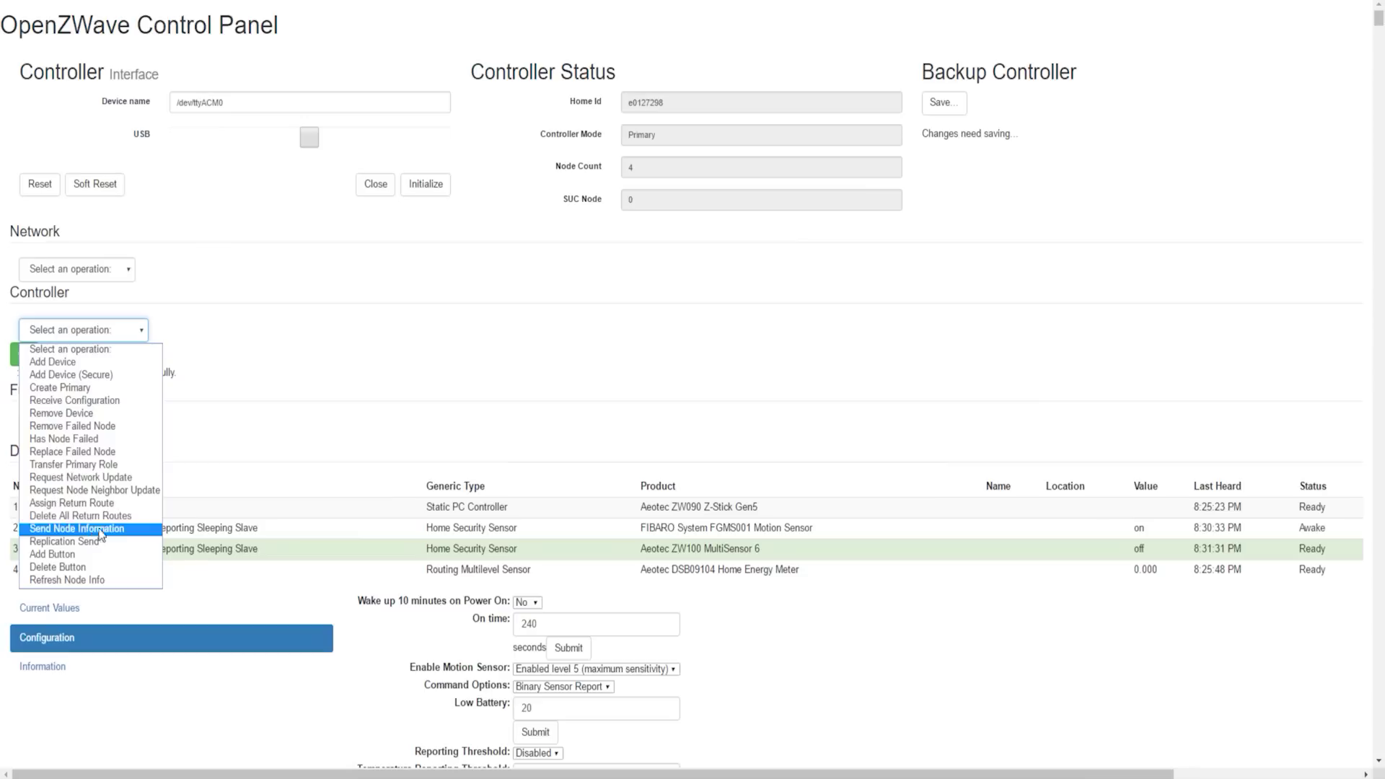
{"action": "left_click", "coordinate": [90, 333]}
{"action": "left_click", "coordinate": [90, 332]}
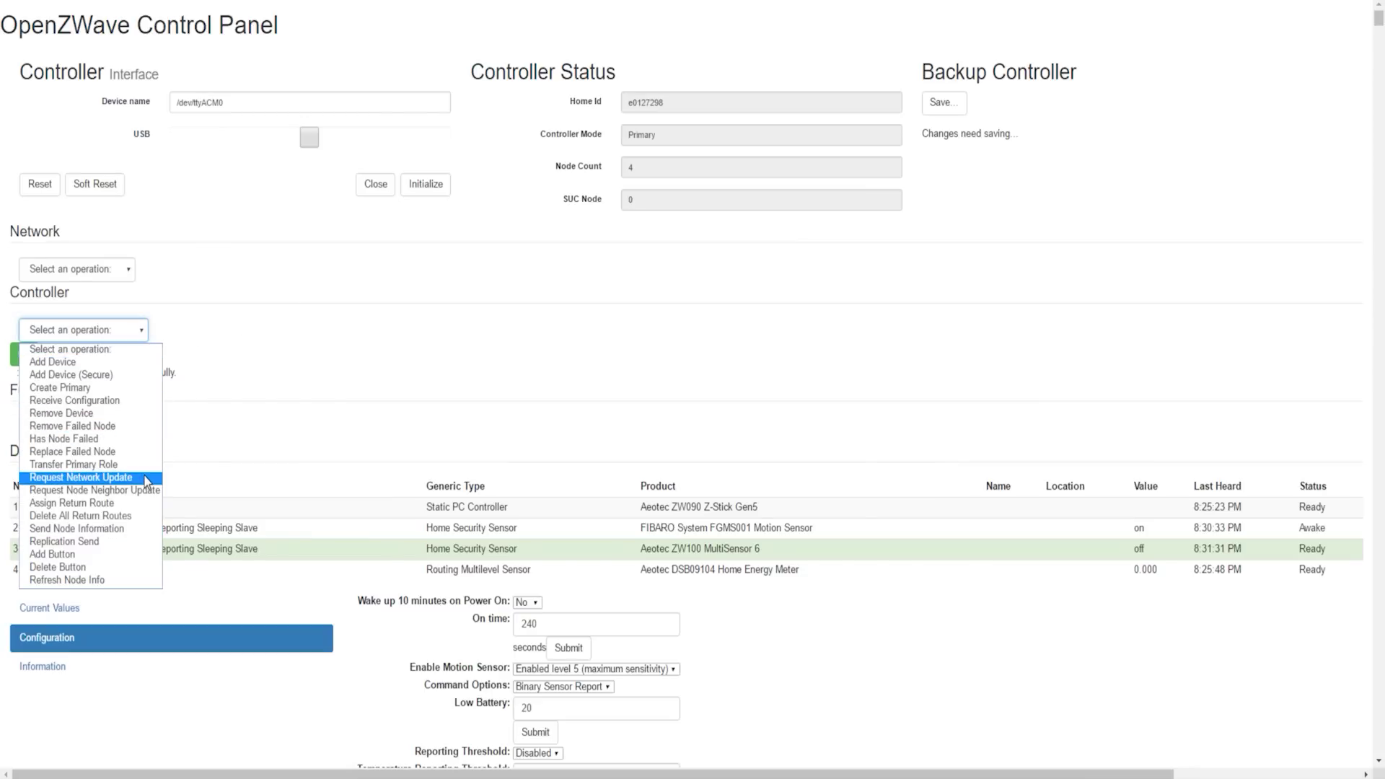
{"action": "left_click", "coordinate": [149, 352]}
{"action": "left_click", "coordinate": [137, 337]}
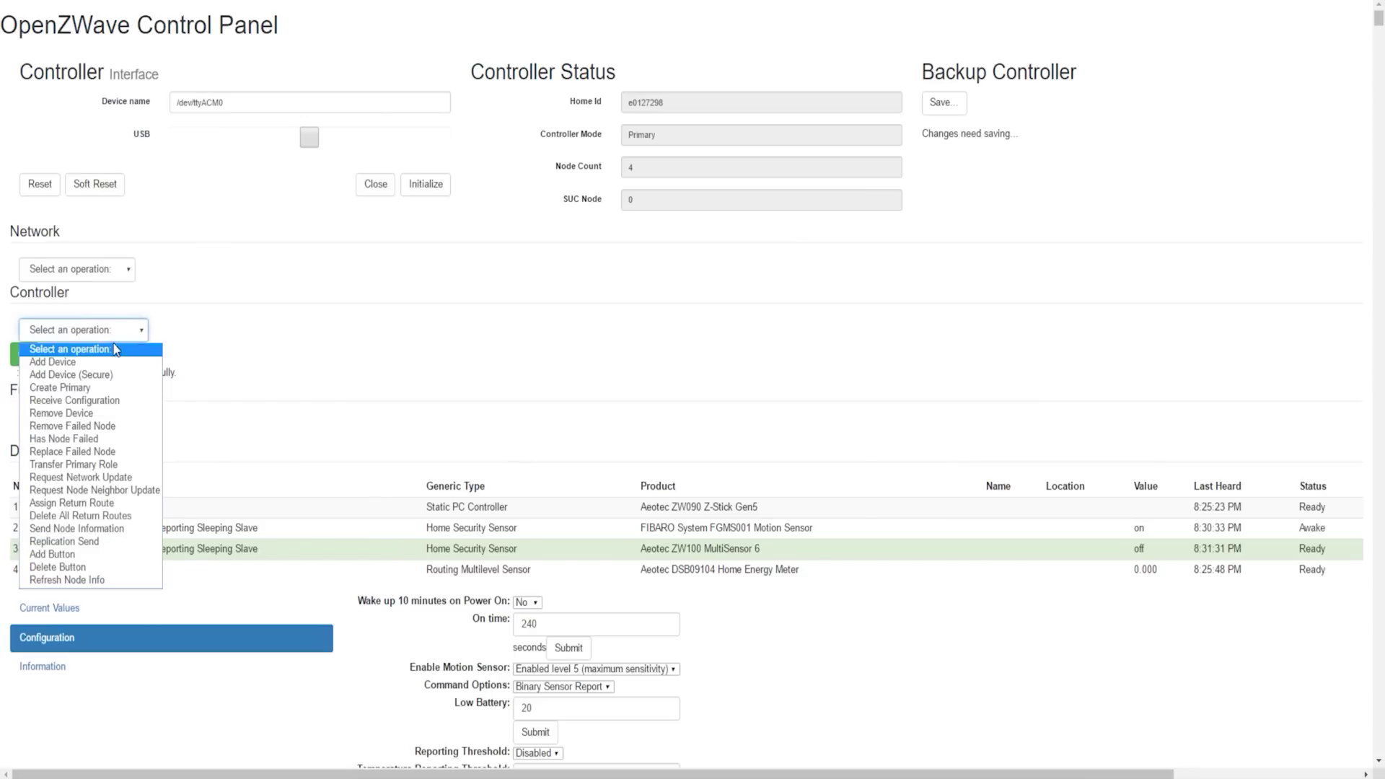
{"action": "key", "text": "Escape"}
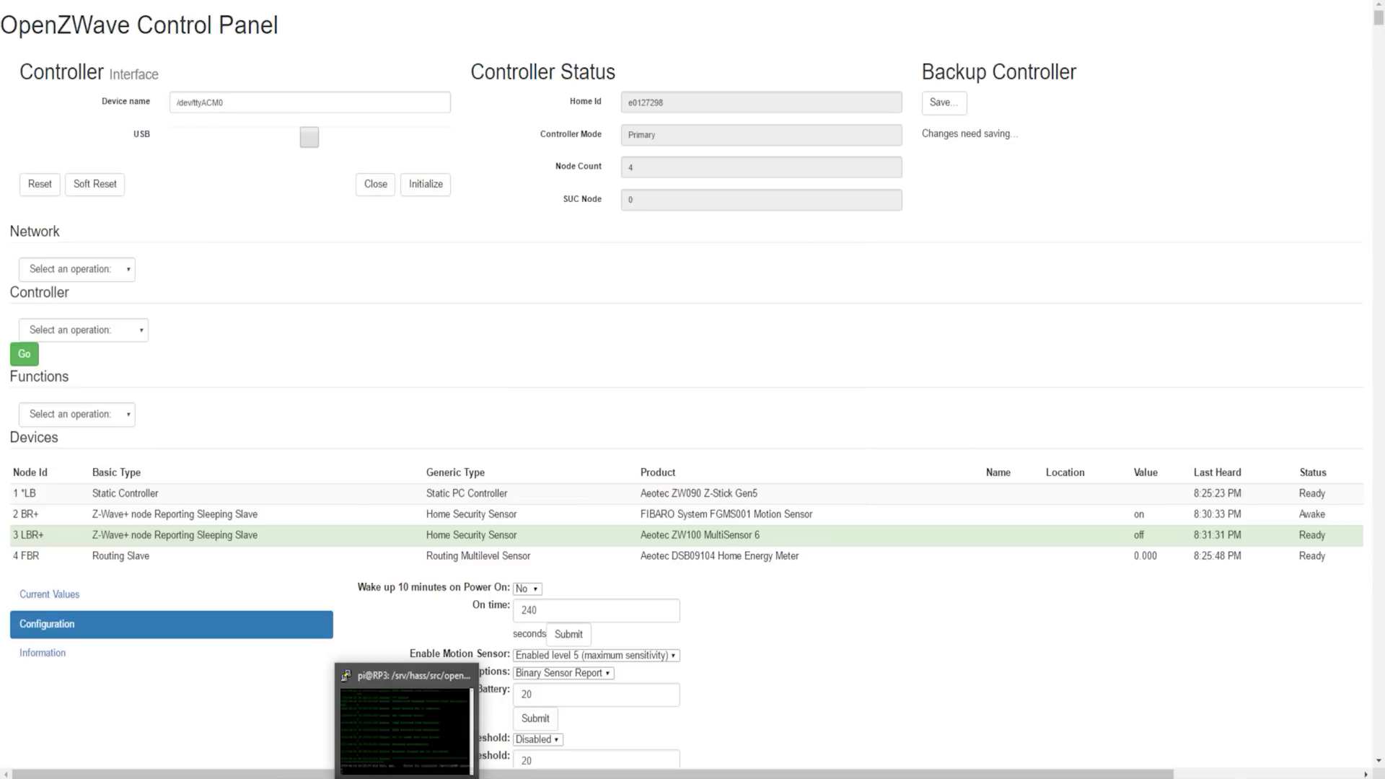
Stop the control panel with Ctrl+C in PuTTY and run sudo reboot on the Pi
{"action": "left_click", "coordinate": [407, 771]}
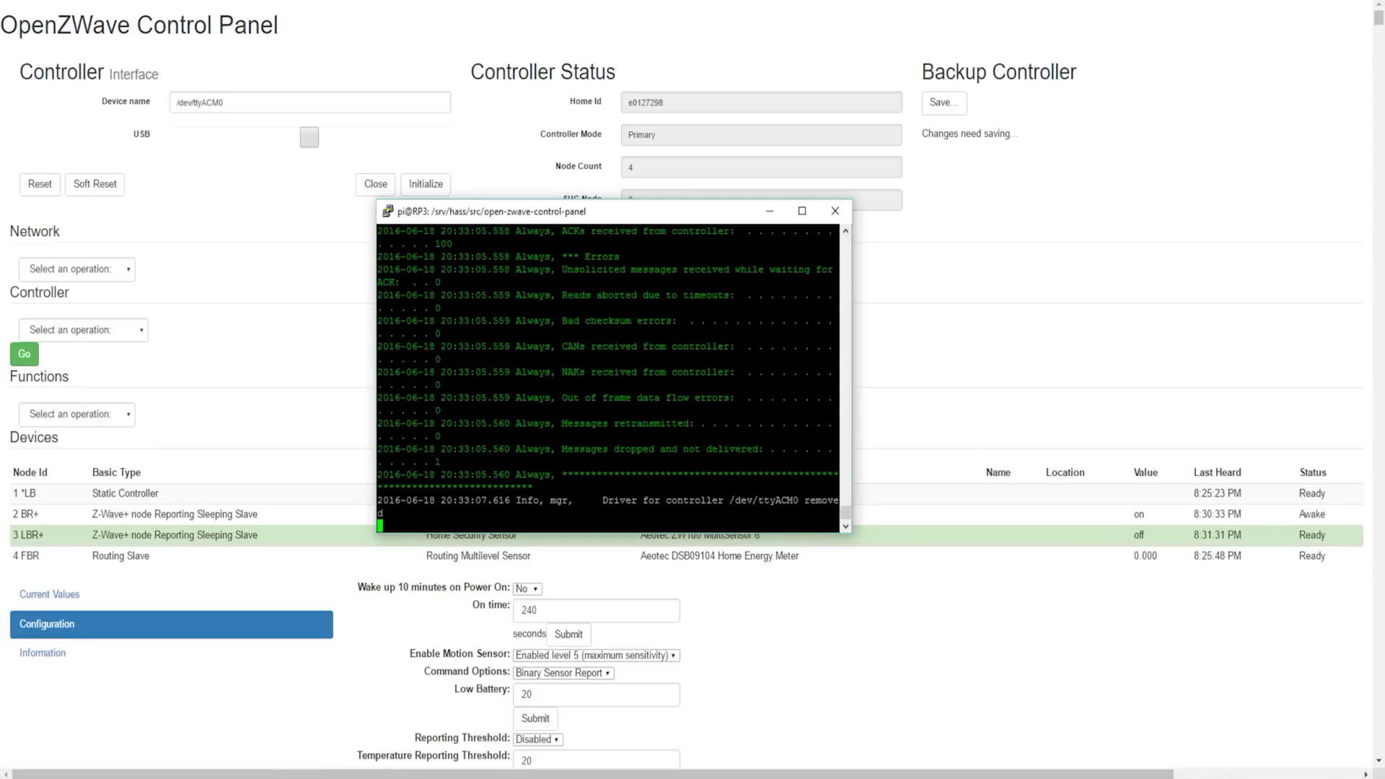
{"action": "key", "text": "ctrl+c"}
{"action": "type", "text": "sudo reboo"}
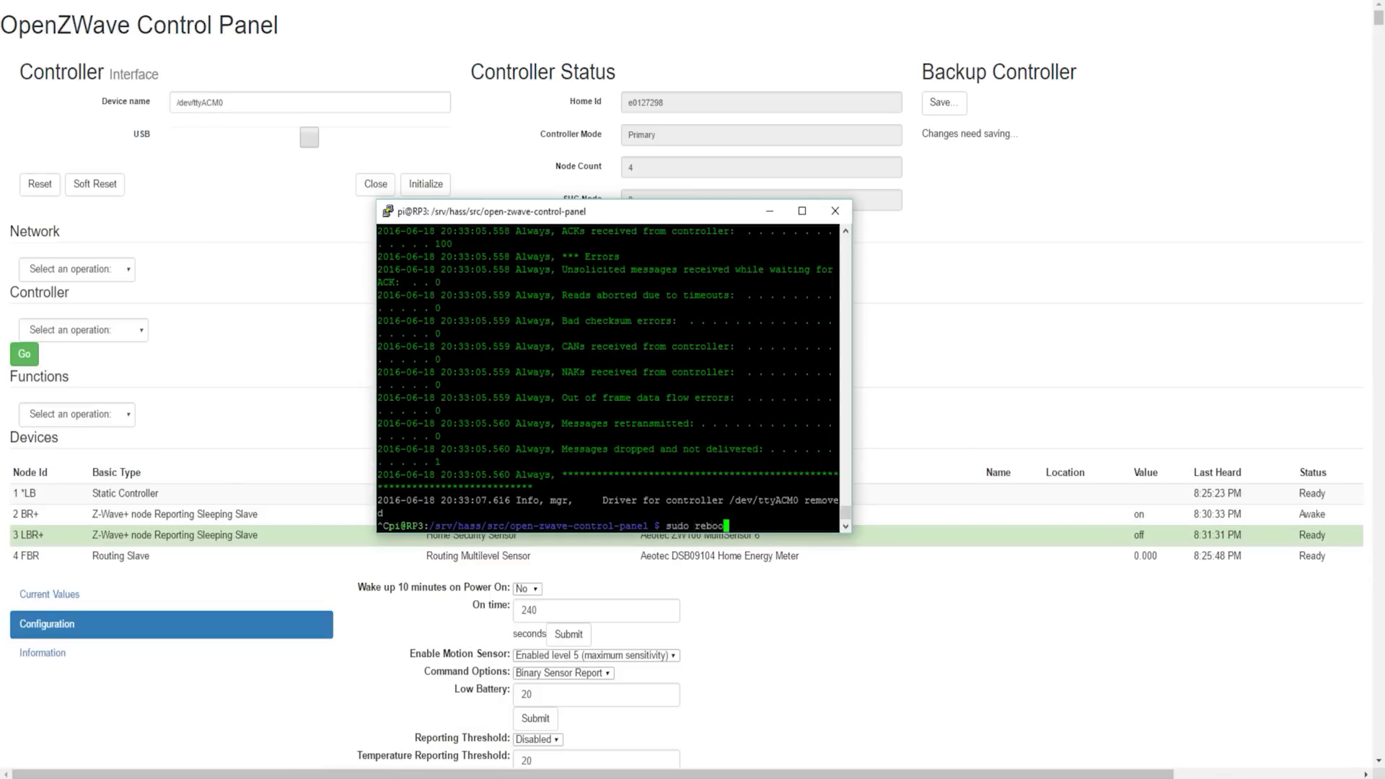
{"action": "type", "text": "t"}
{"action": "key", "text": "Return"}
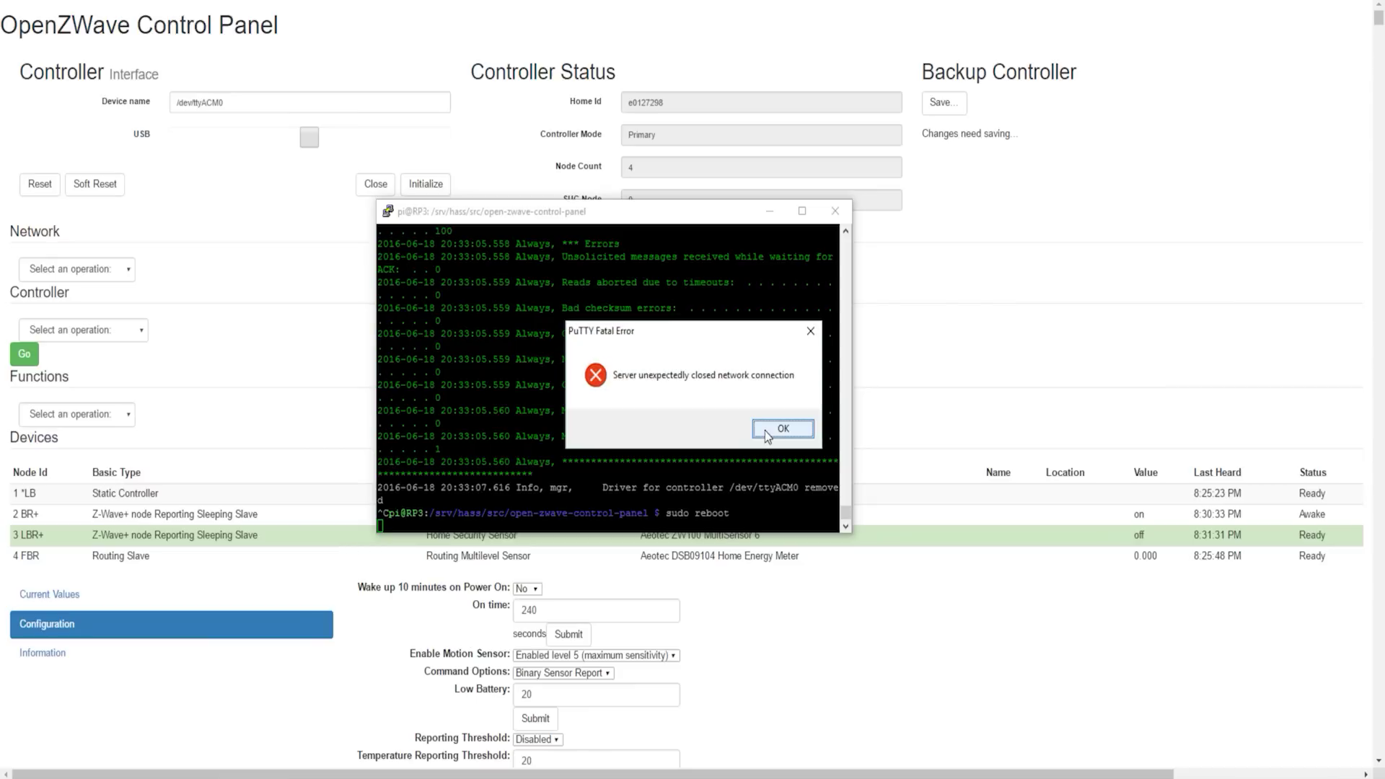